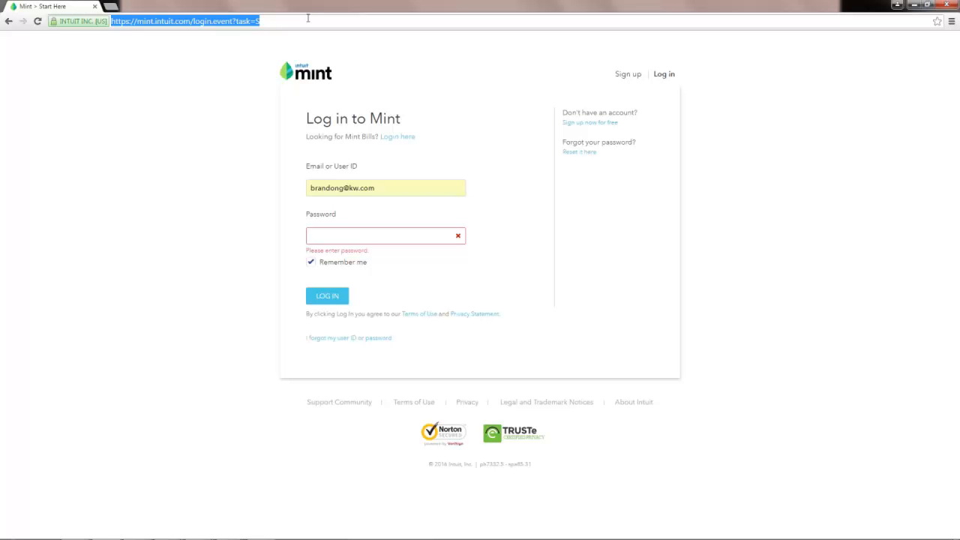
# Load mint.com in the browser's address bar.
pyautogui.write('mint.com')
pyautogui.press('Return')
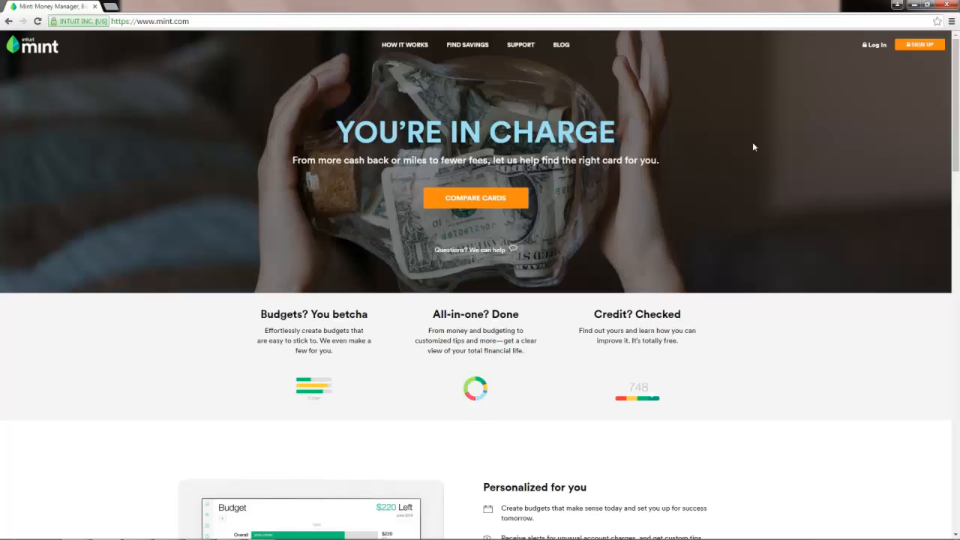
# Start a new Mint account and enter the e-mail address in both e-mail fields.
pyautogui.click(917, 49)
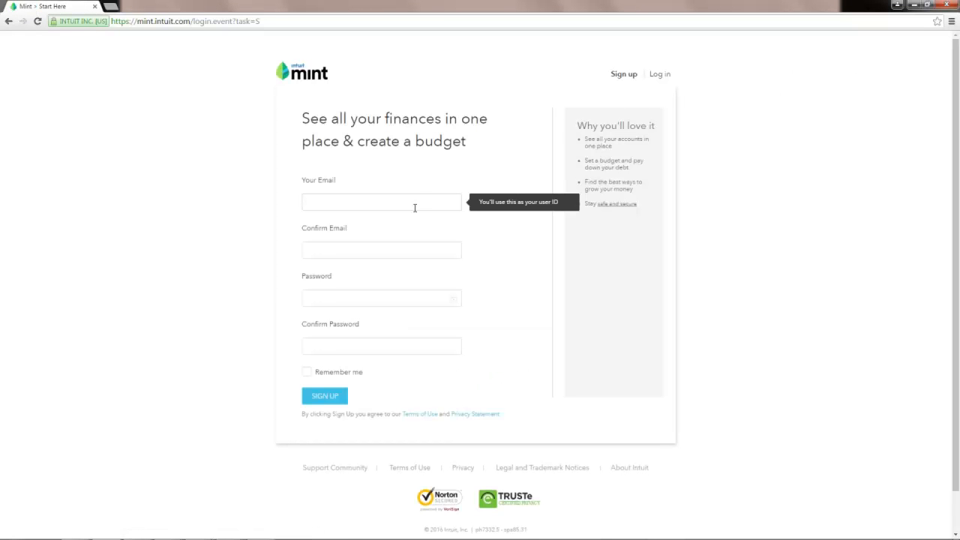
pyautogui.press('Tab')
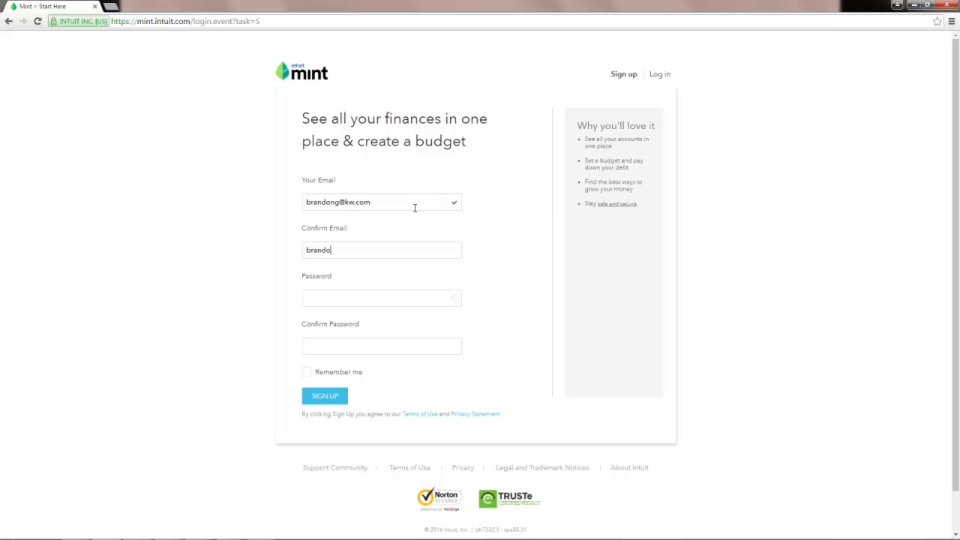
pyautogui.press('Tab')
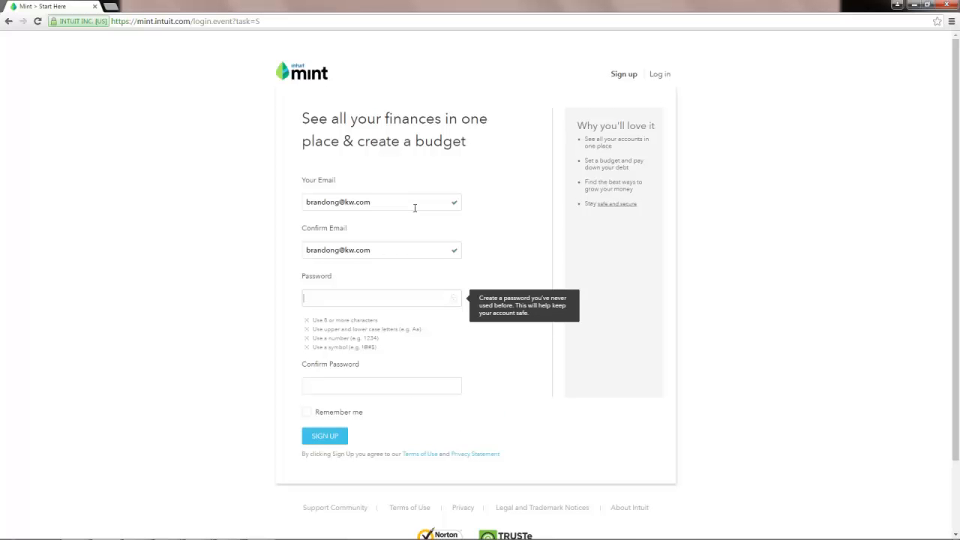
# Enter a strong account password, fixing one mistyped character.
pyautogui.write('a•••••••')
pyautogui.press('BackSpace')
pyautogui.press('BackSpace')
pyautogui.press('BackSpace')
pyautogui.press('BackSpace')
pyautogui.press('BackSpace')
pyautogui.press('BackSpace')
pyautogui.press('BackSpace')
pyautogui.write('•••••••••')
pyautogui.press('Tab')
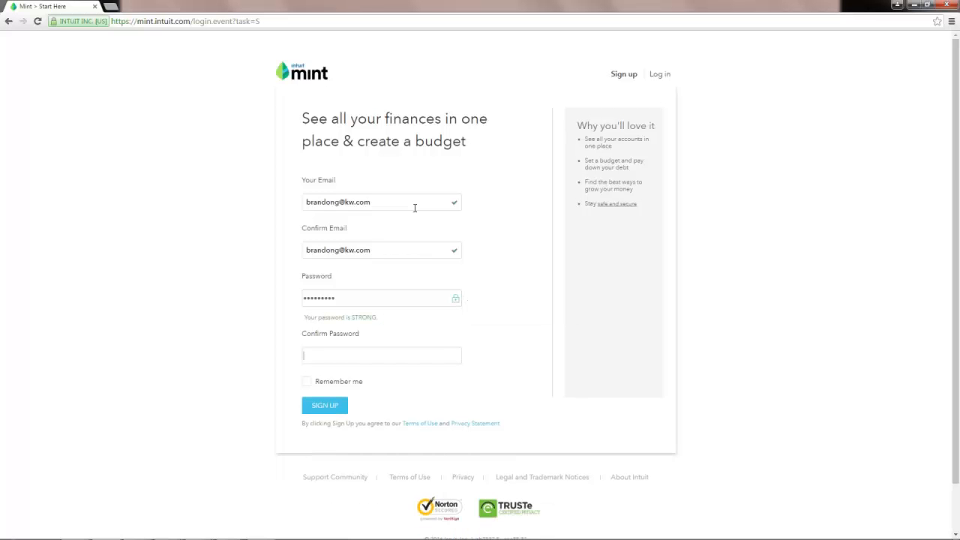
pyautogui.write('•••••••••')
# Submit the sign-up form and enter the zip code for the United States location.
pyautogui.click(335, 406)
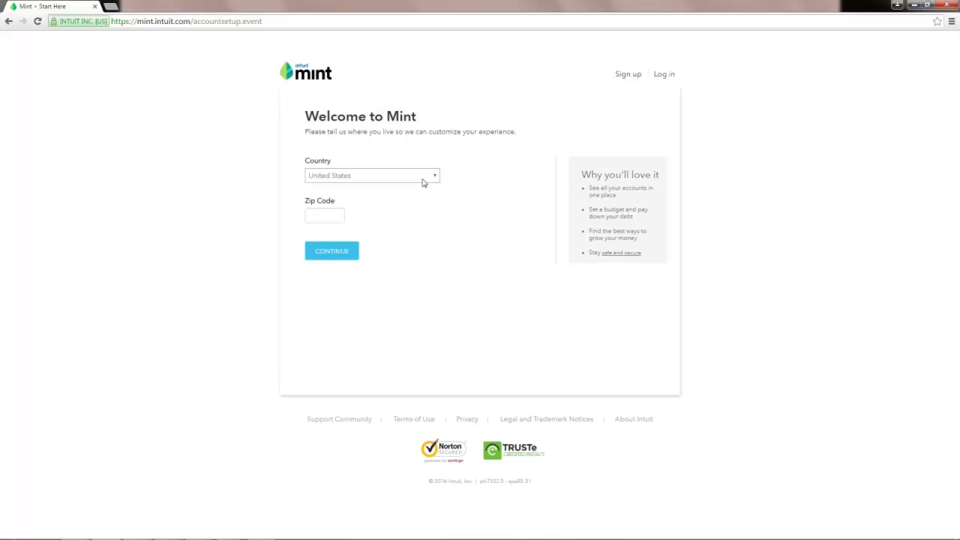
pyautogui.click(342, 216)
pyautogui.write('75002')
pyautogui.click(335, 251)
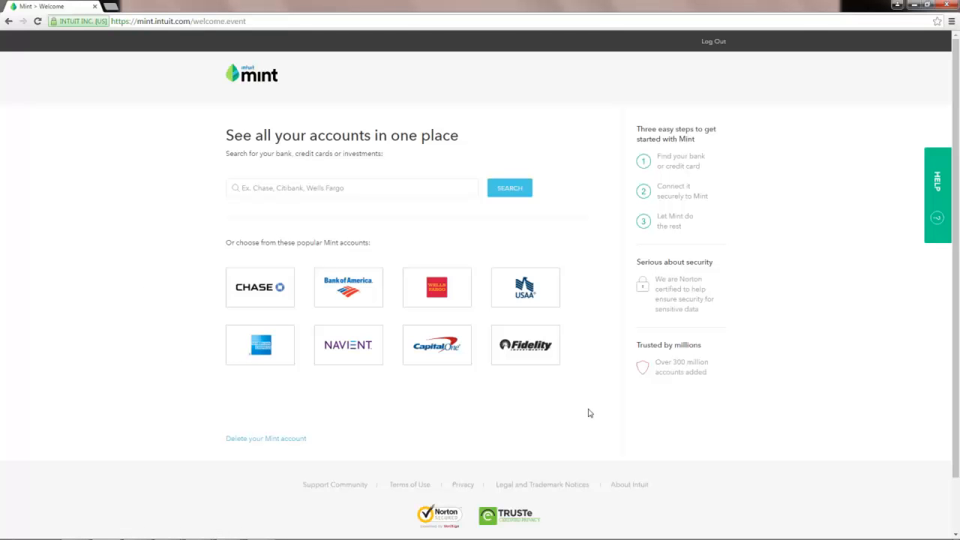
# Choose the American Express Credit Card tile to link that card account.
pyautogui.click(274, 355)
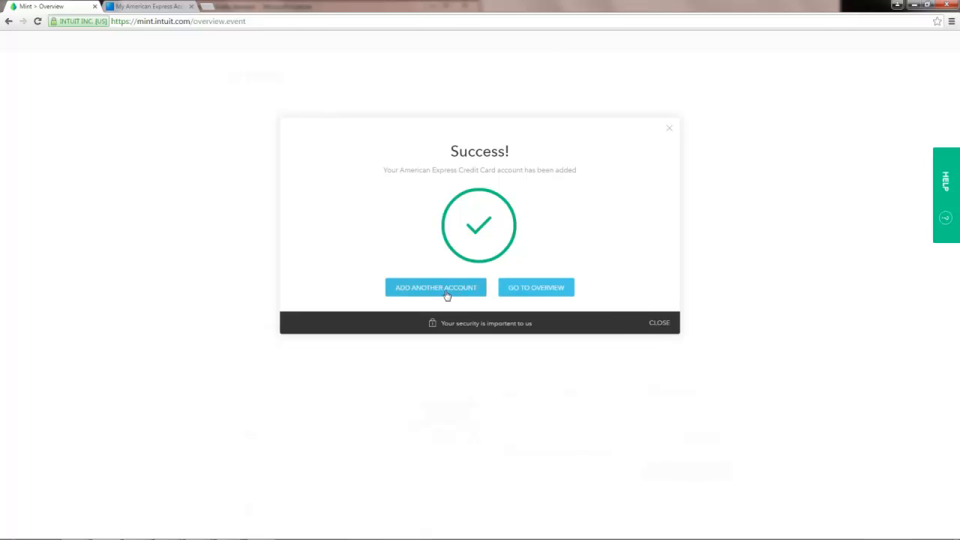
# Go to the Overview page and begin the Welcome to Mint quick tour.
pyautogui.click(561, 290)
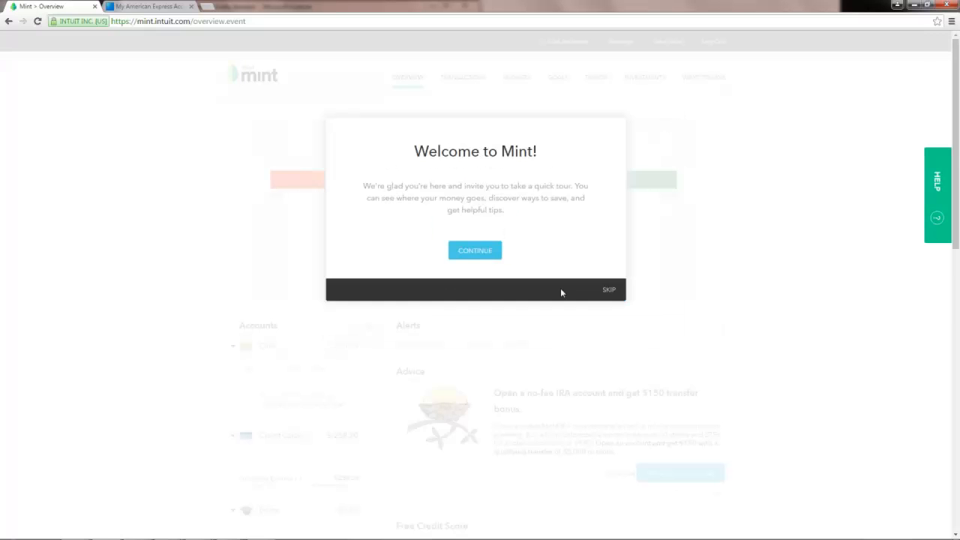
pyautogui.click(490, 255)
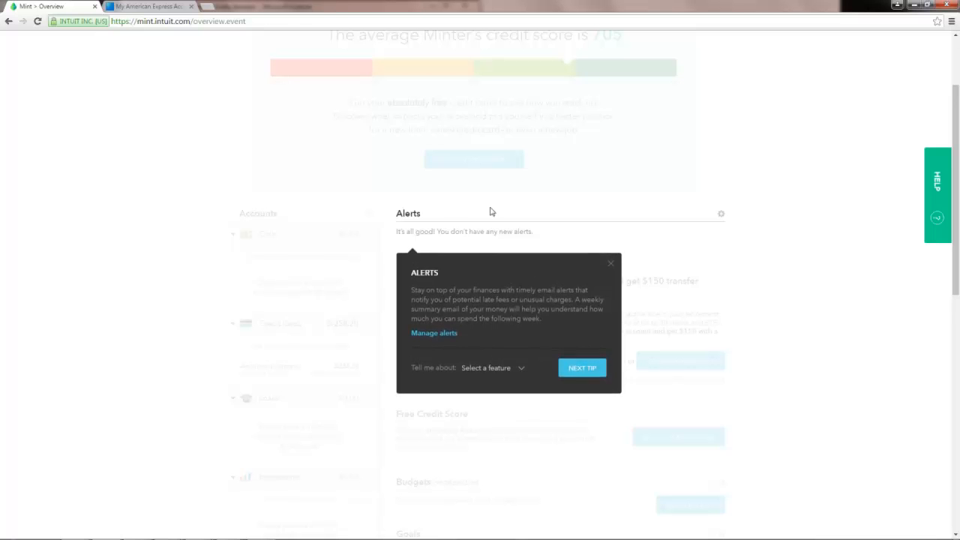
# Advance the overview tour past the Advice tip to the Credit Score tip.
pyautogui.click(582, 367)
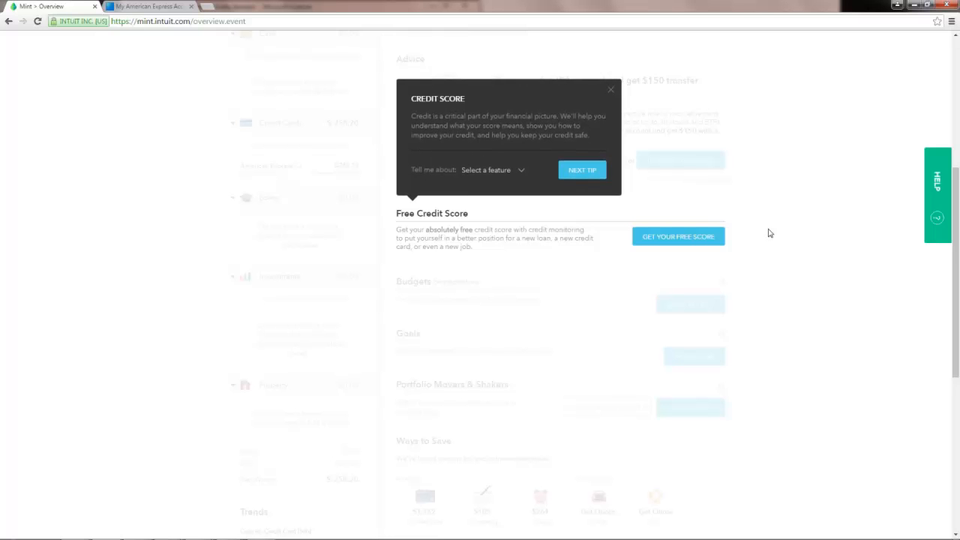
# Step the tour through the Budgets, Goals, Investments and Ways to Save tips to Trends.
pyautogui.click(582, 172)
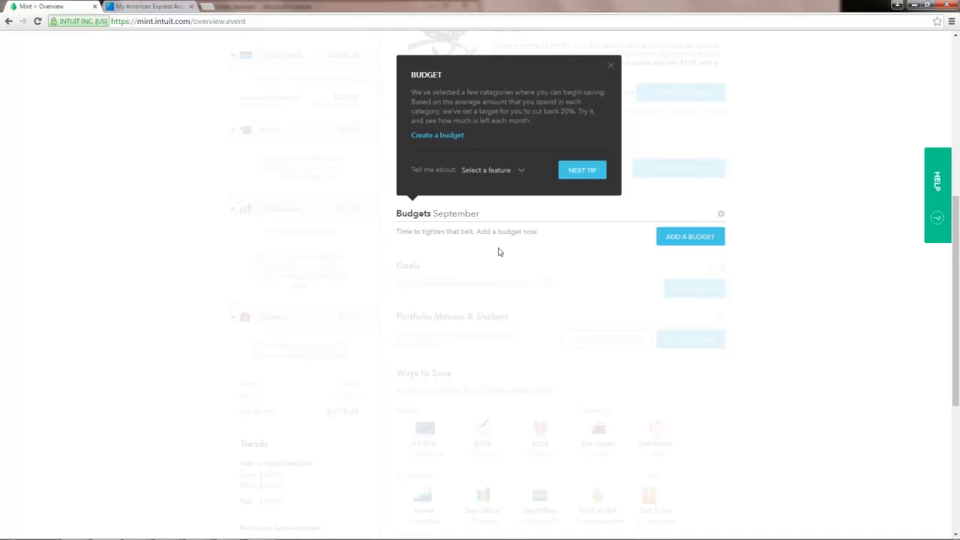
pyautogui.click(590, 175)
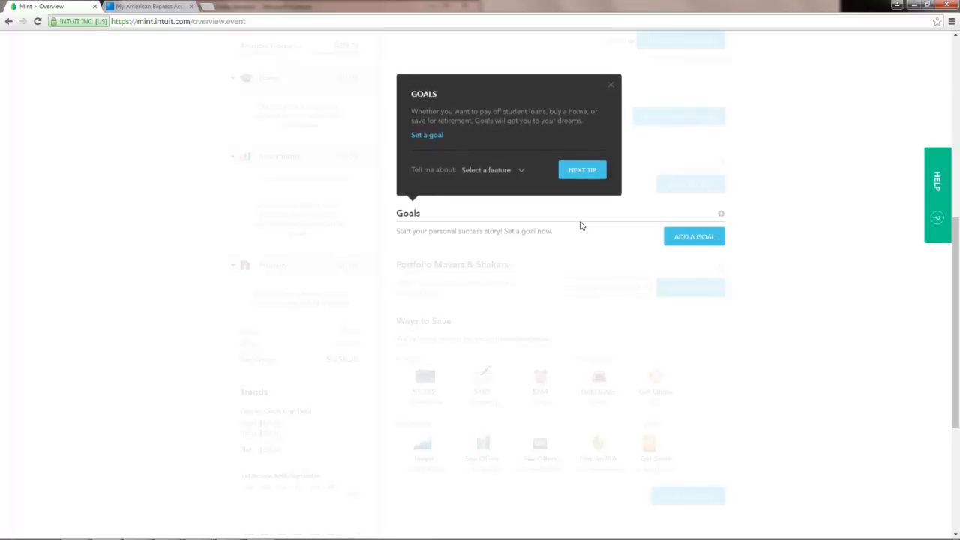
pyautogui.click(592, 177)
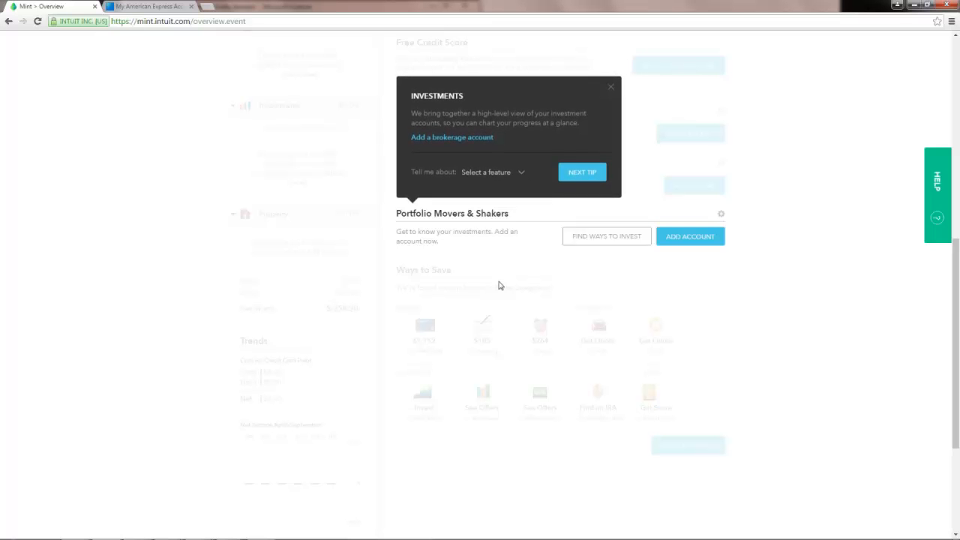
pyautogui.click(585, 174)
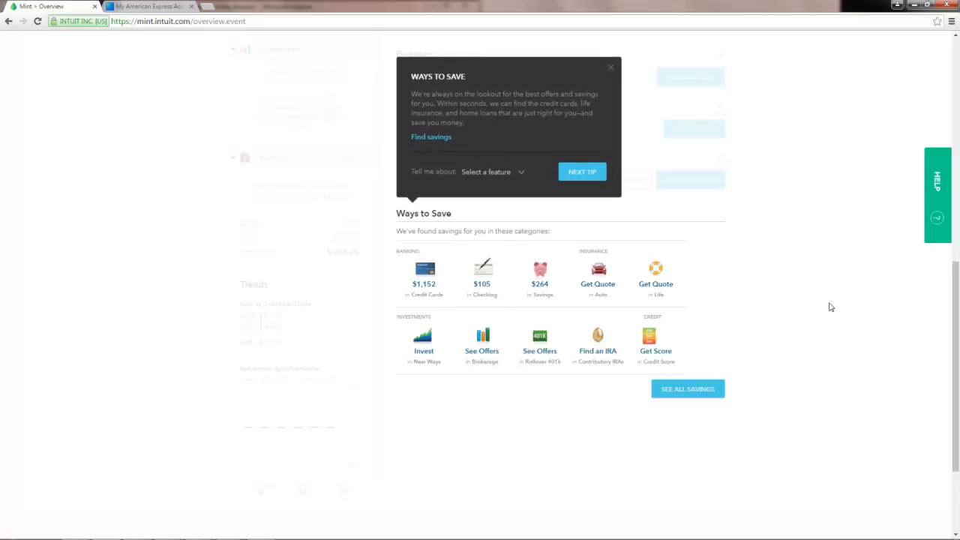
pyautogui.click(597, 177)
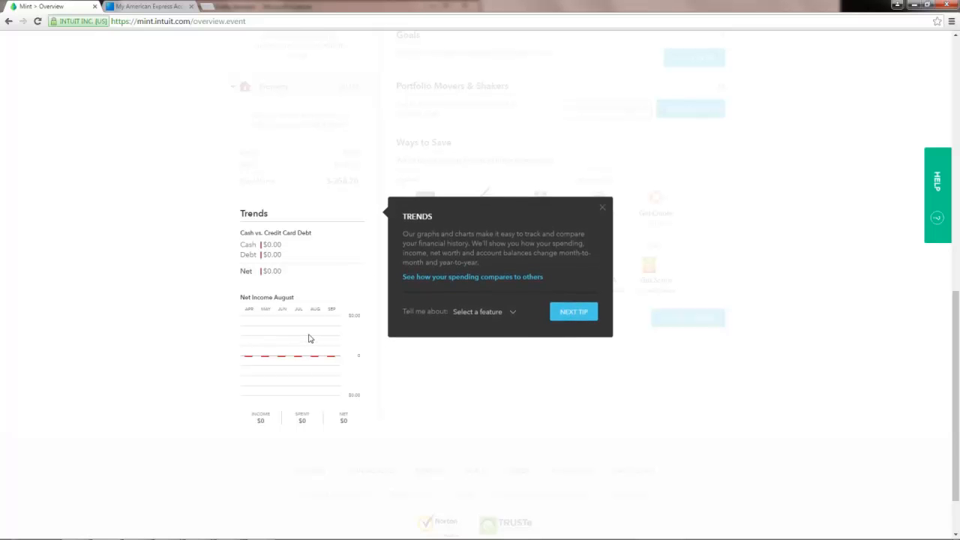
# Read the final Accounts tip and end the tour, revealing the American Express card at -$258.20.
pyautogui.click(572, 316)
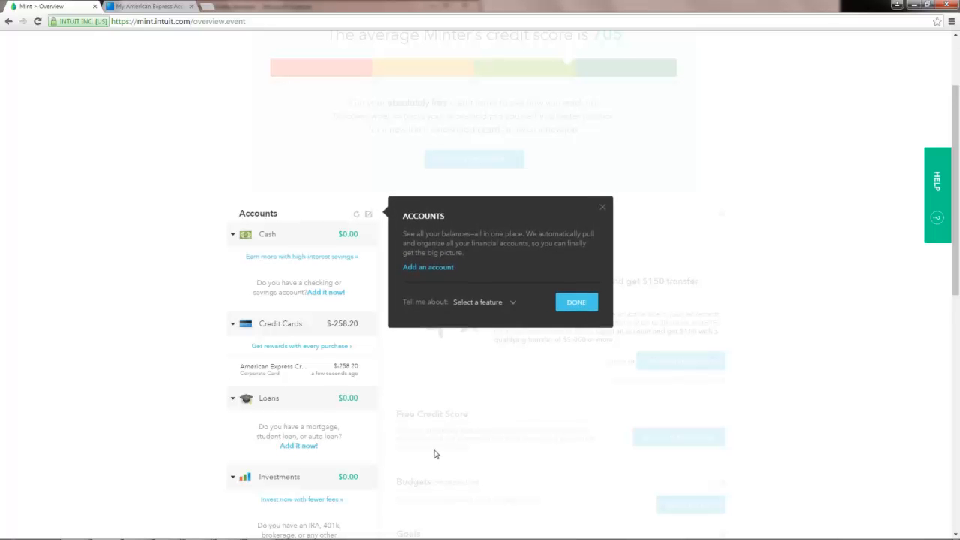
pyautogui.scroll(-3, 435, 452)
pyautogui.scroll(-3, 422, 440)
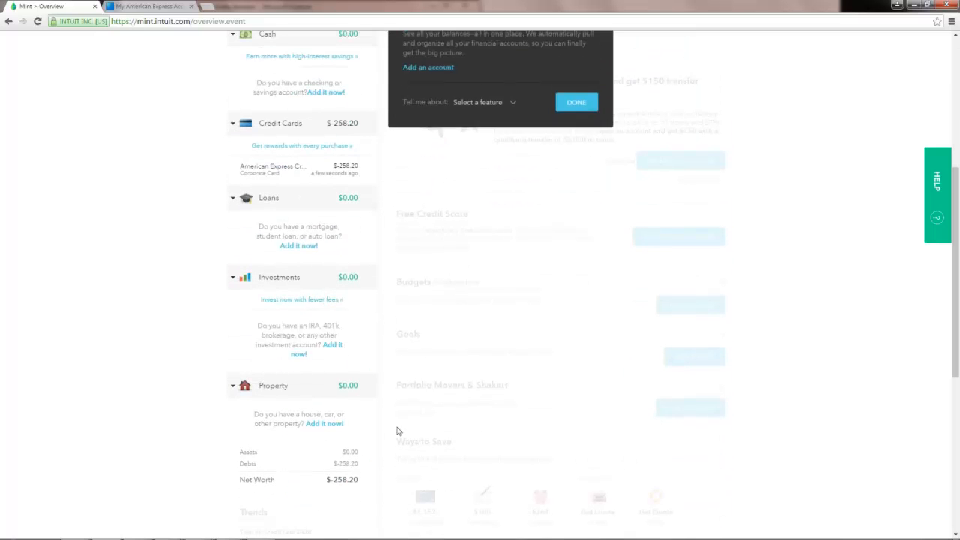
pyautogui.scroll(7, 404, 420)
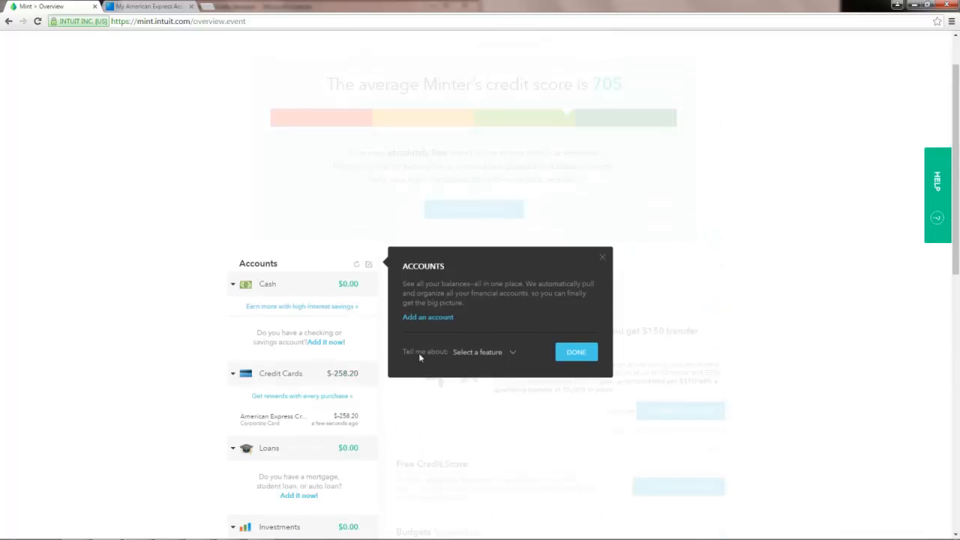
pyautogui.click(579, 363)
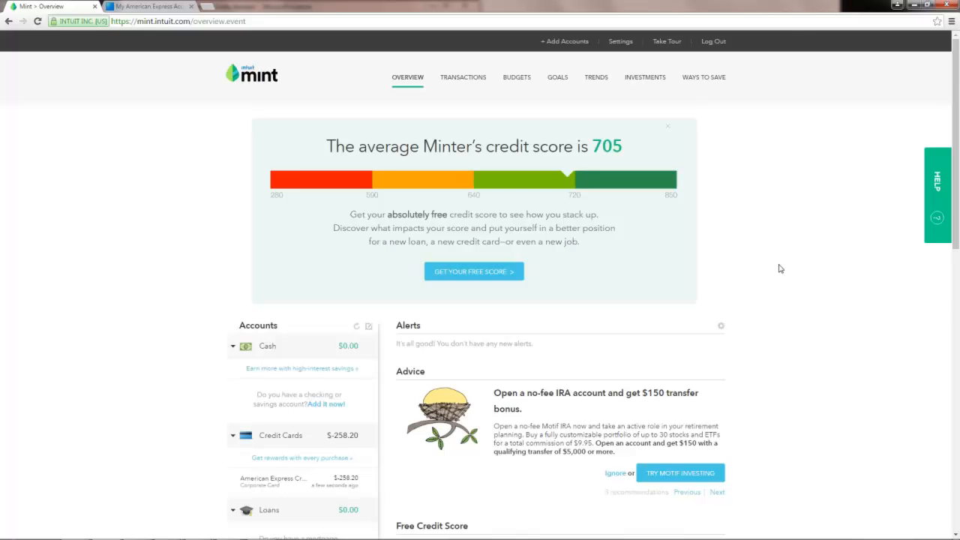
# Switch to the Transactions page listing the American Express card's charges.
pyautogui.click(454, 86)
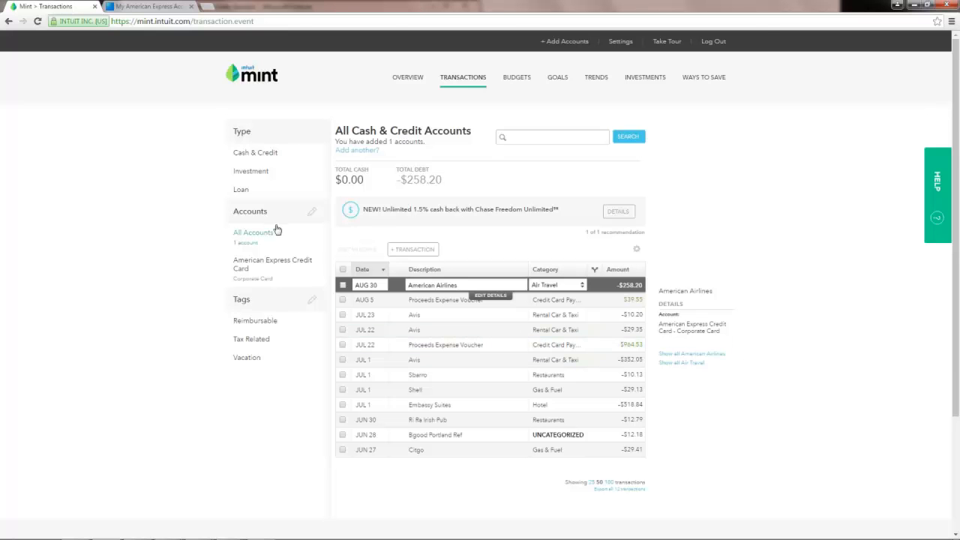
# Filter transactions from All Accounts down to the American Express Credit Card.
pyautogui.click(255, 249)
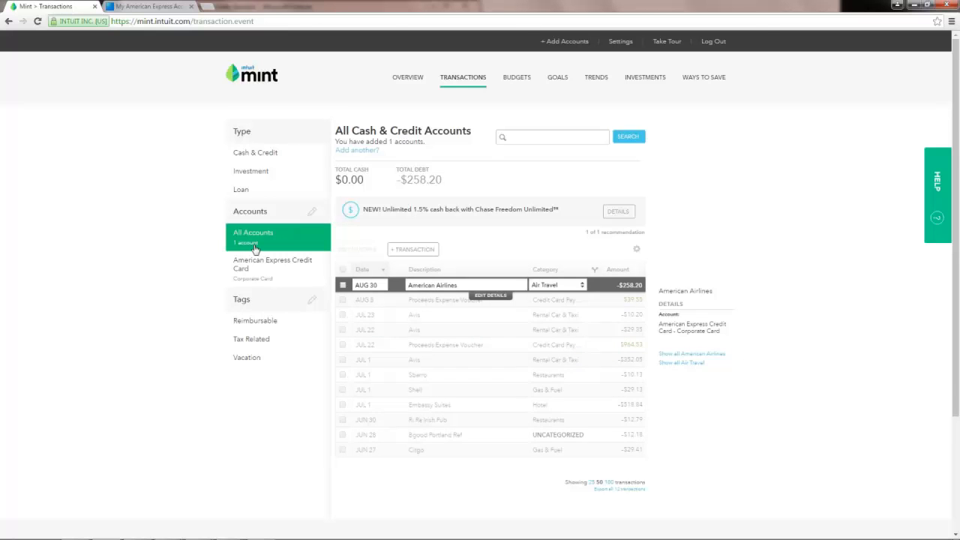
pyautogui.click(282, 264)
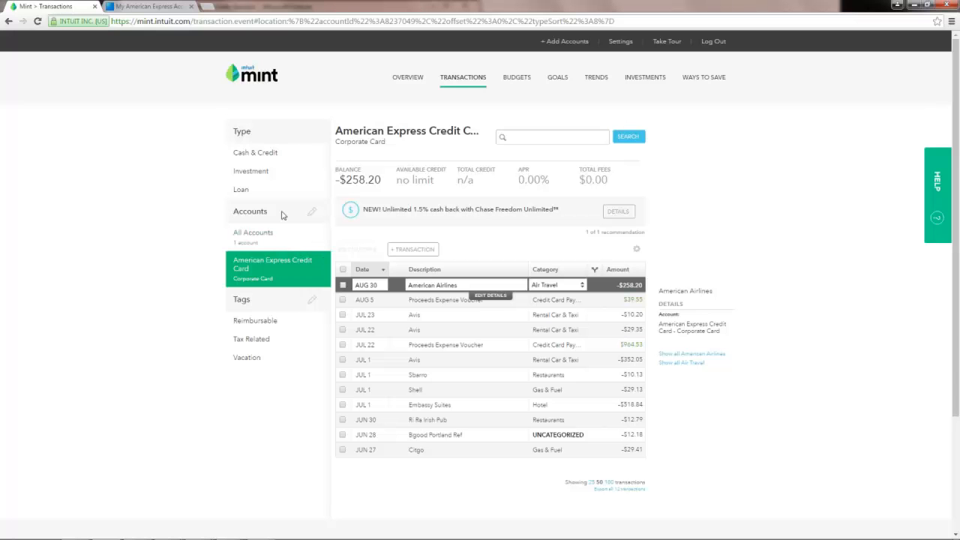
# Filter the transactions by Cash & Credit, Investment and Loan accounts in turn.
pyautogui.click(275, 158)
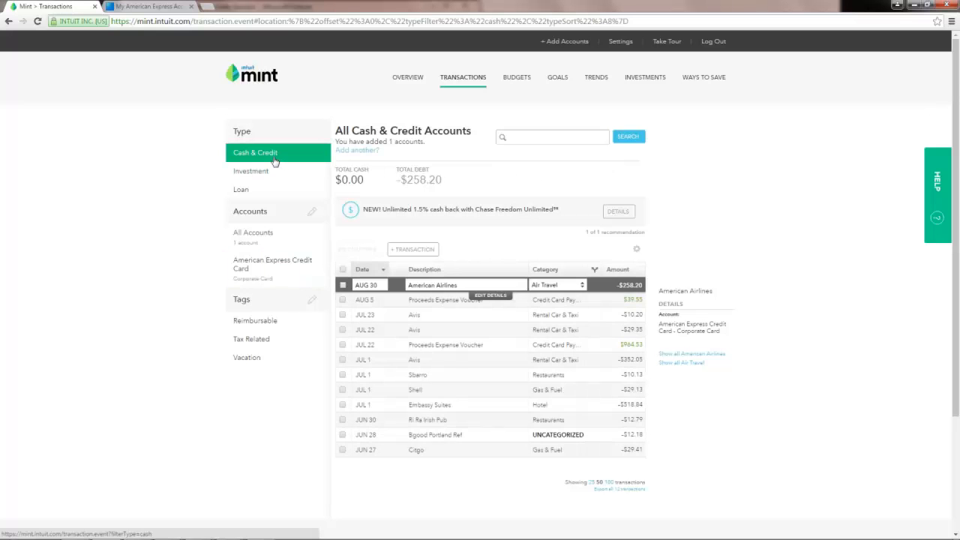
pyautogui.click(263, 176)
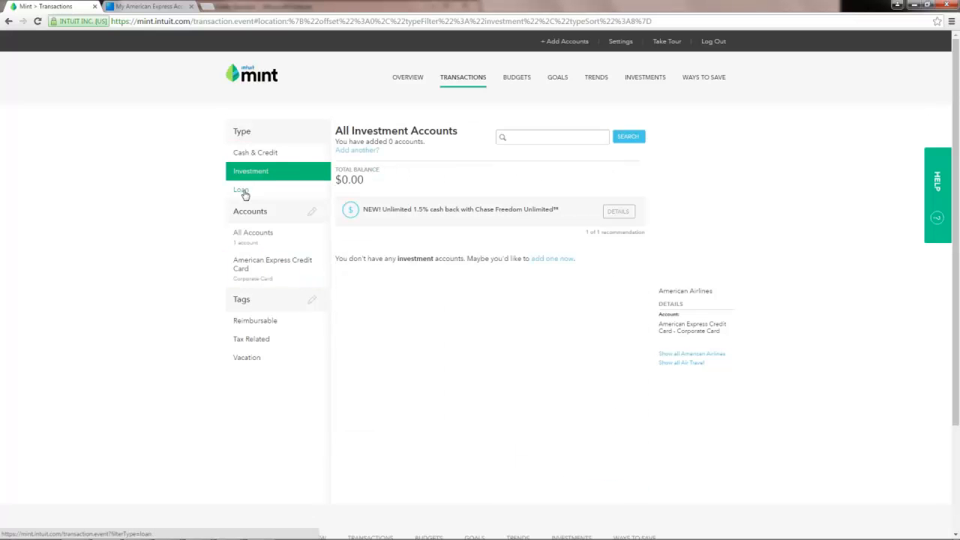
pyautogui.click(241, 191)
pyautogui.click(267, 156)
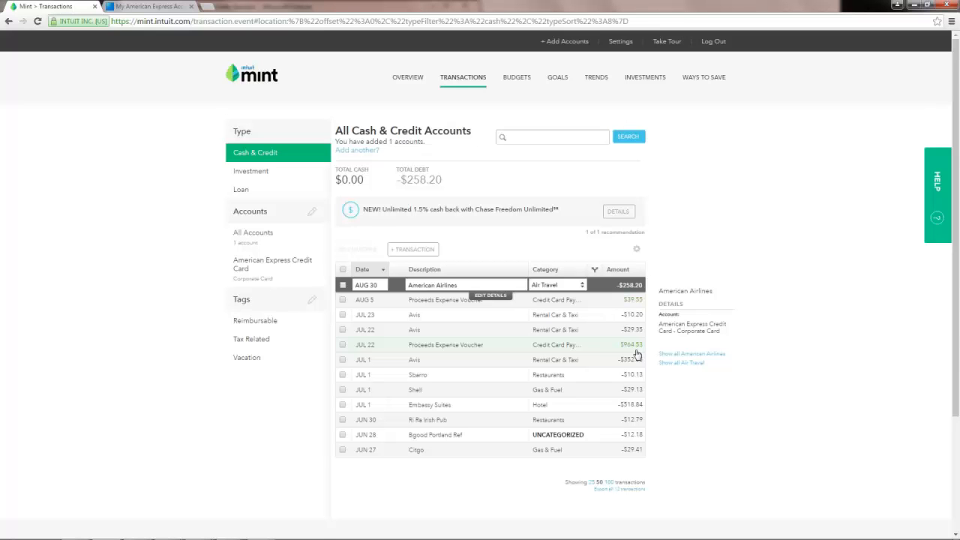
# Try the Reimbursable, Tax Related and Vacation tag filters, then show All Accounts.
pyautogui.click(269, 324)
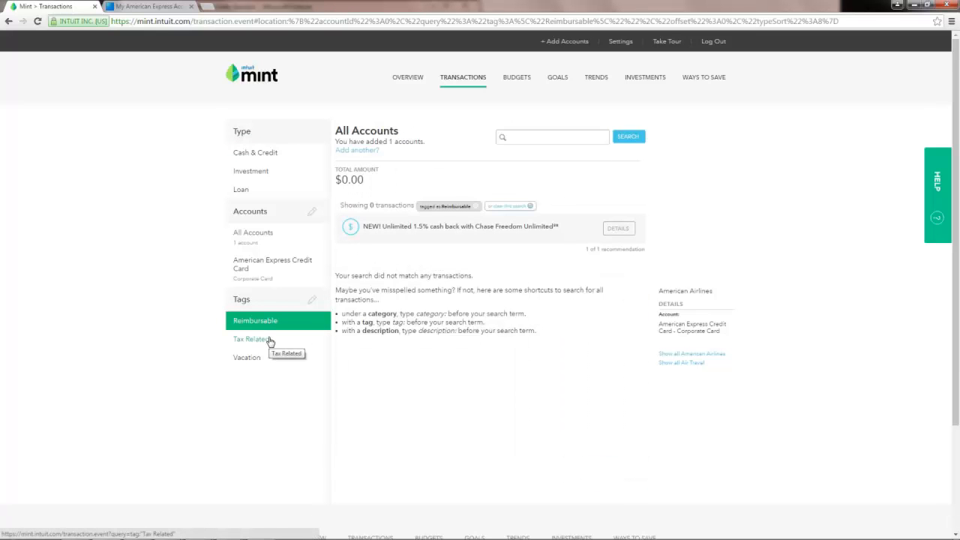
pyautogui.click(268, 341)
pyautogui.click(265, 361)
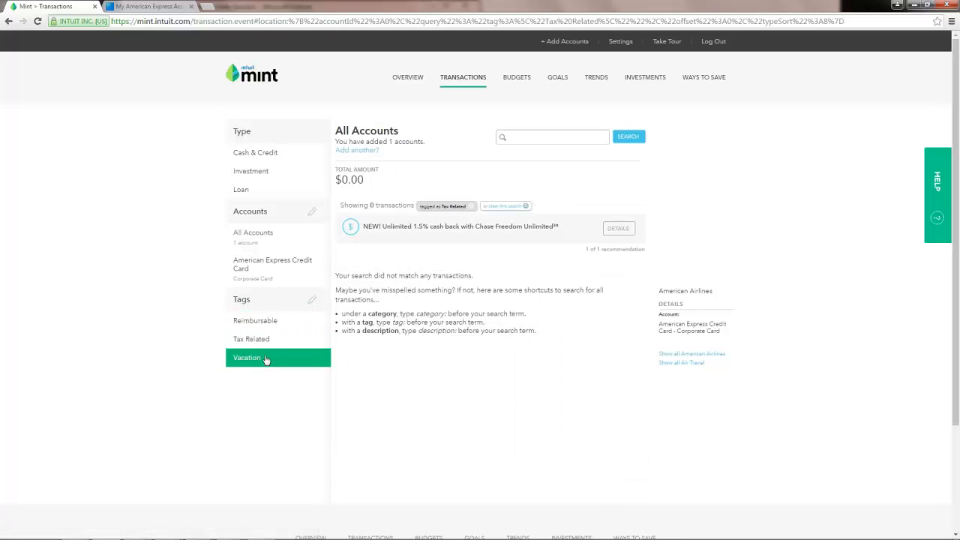
pyautogui.click(264, 324)
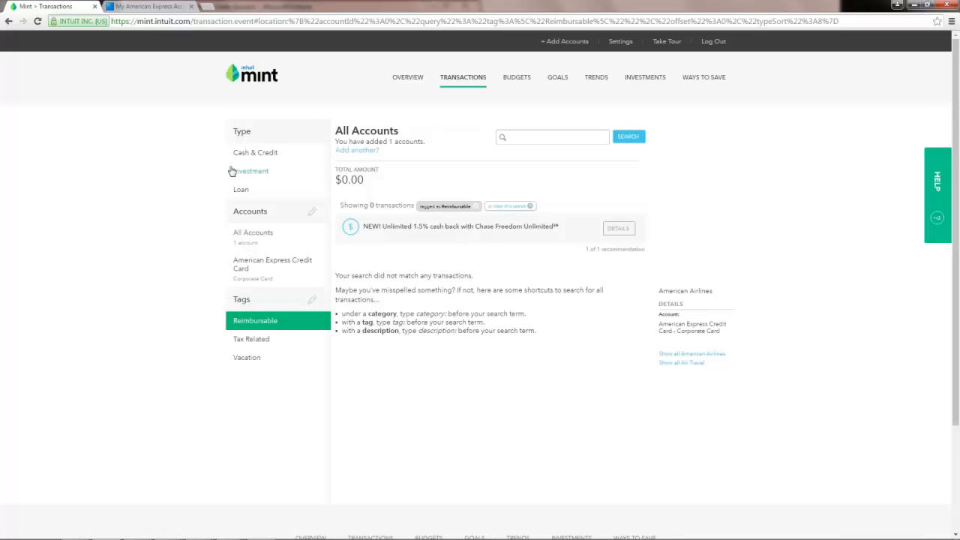
pyautogui.click(254, 237)
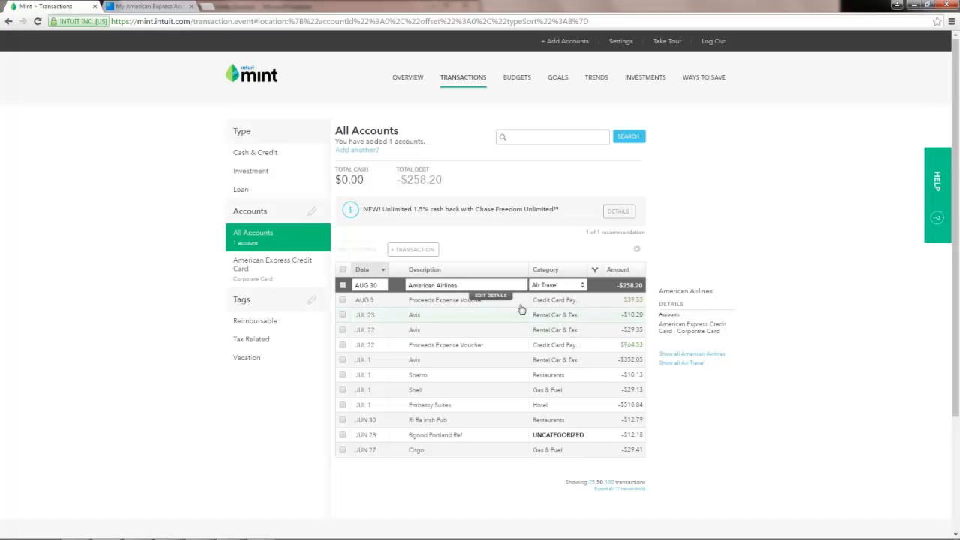
# Sort transactions by date oldest first, then view the September 2016 budgets.
pyautogui.click(384, 274)
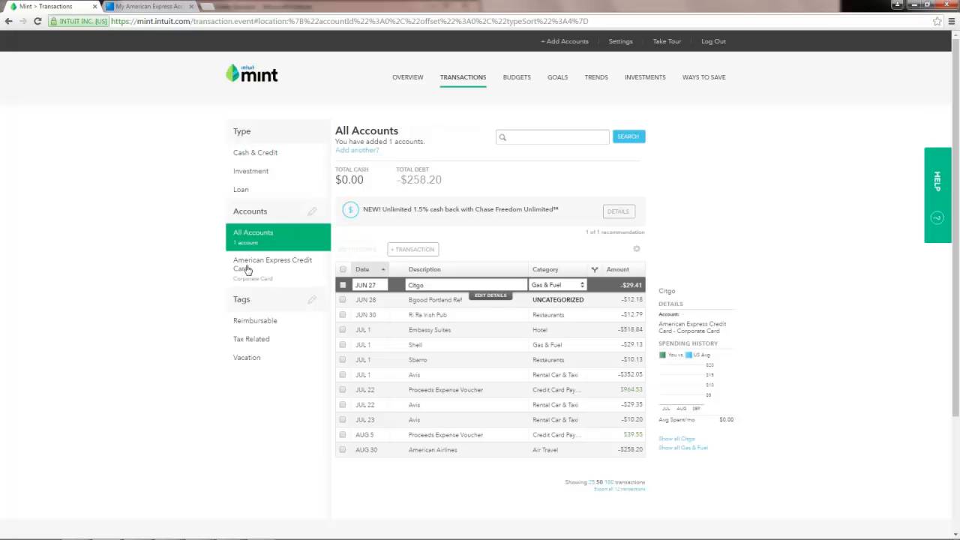
pyautogui.click(524, 78)
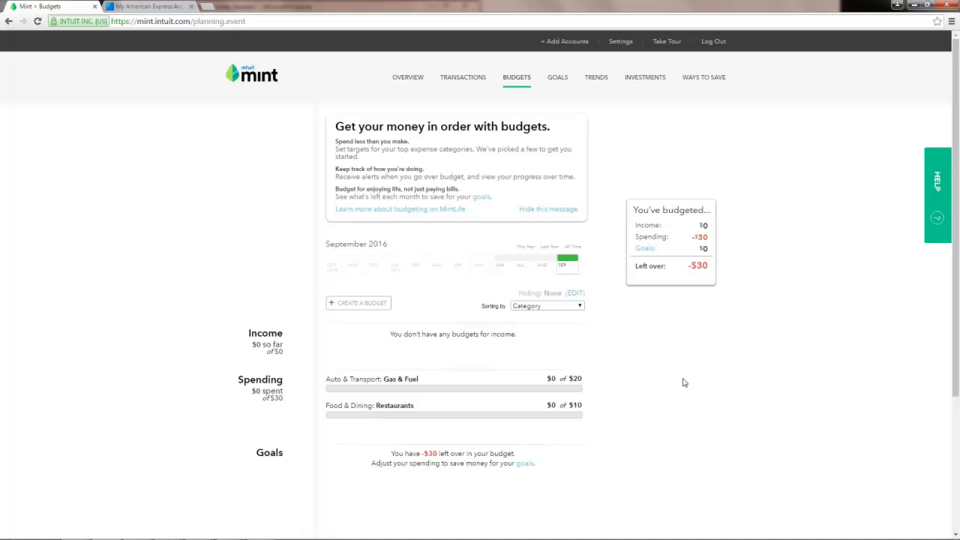
# Return to the Budgets page and open the Create a Budget form.
pyautogui.click(450, 81)
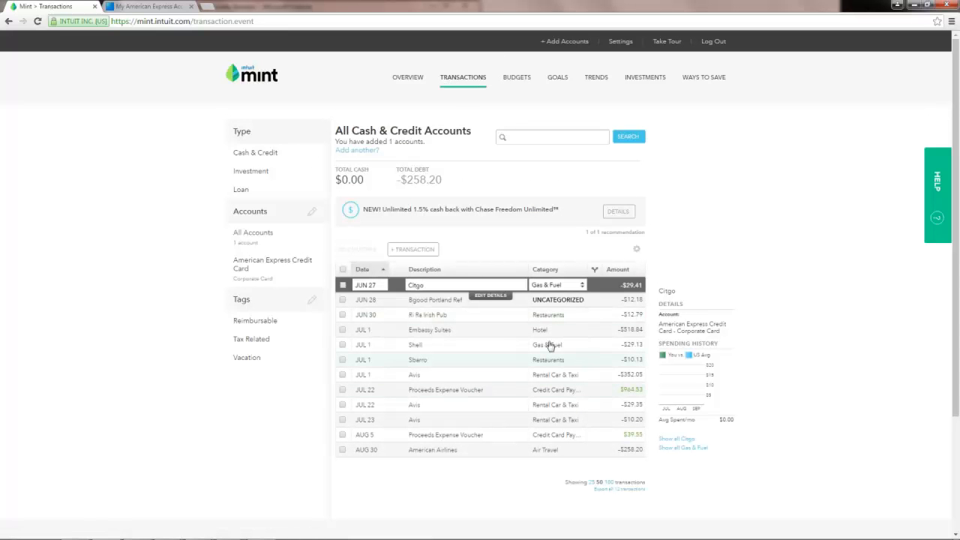
pyautogui.click(517, 78)
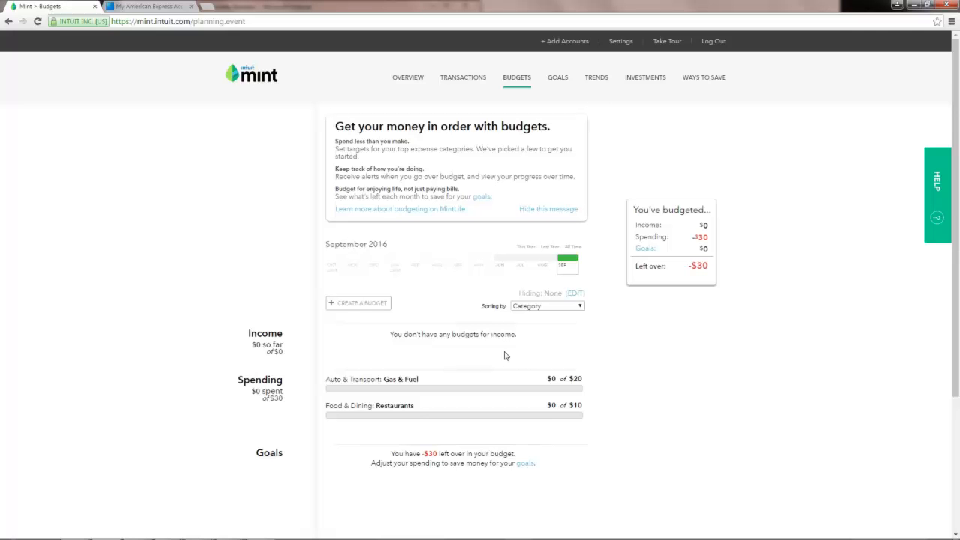
pyautogui.click(359, 303)
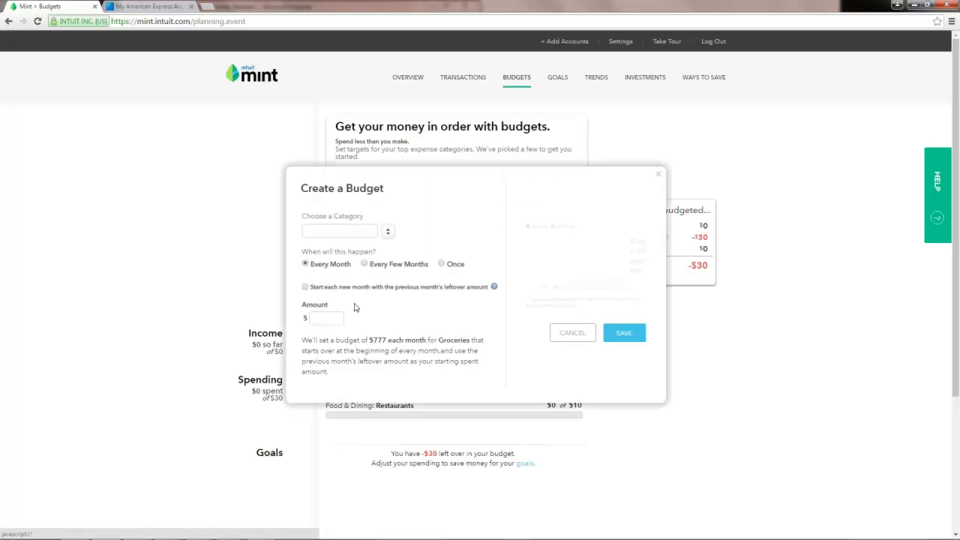
# Create a monthly $40 budget for the Bills & Utilities > Internet category.
pyautogui.click(387, 234)
pyautogui.moveTo(355, 256)
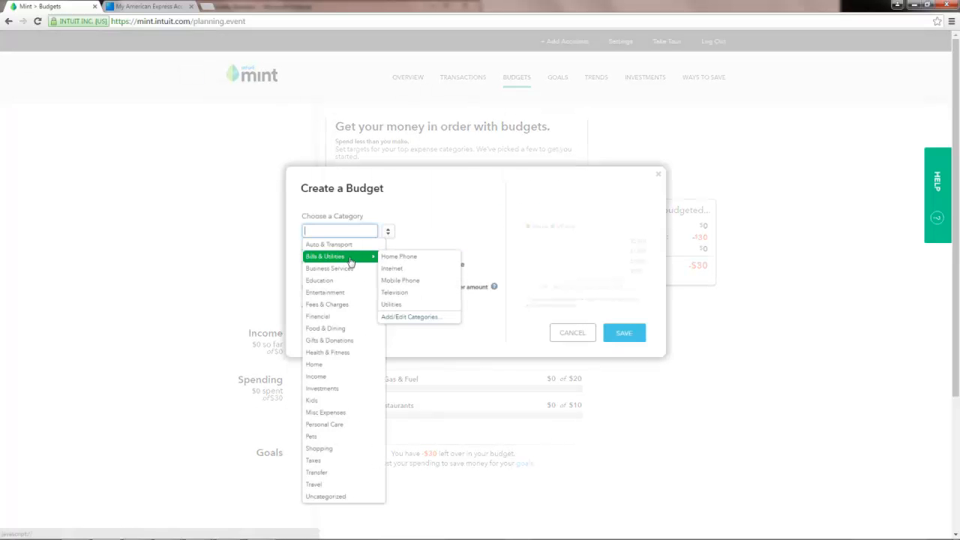
pyautogui.click(431, 271)
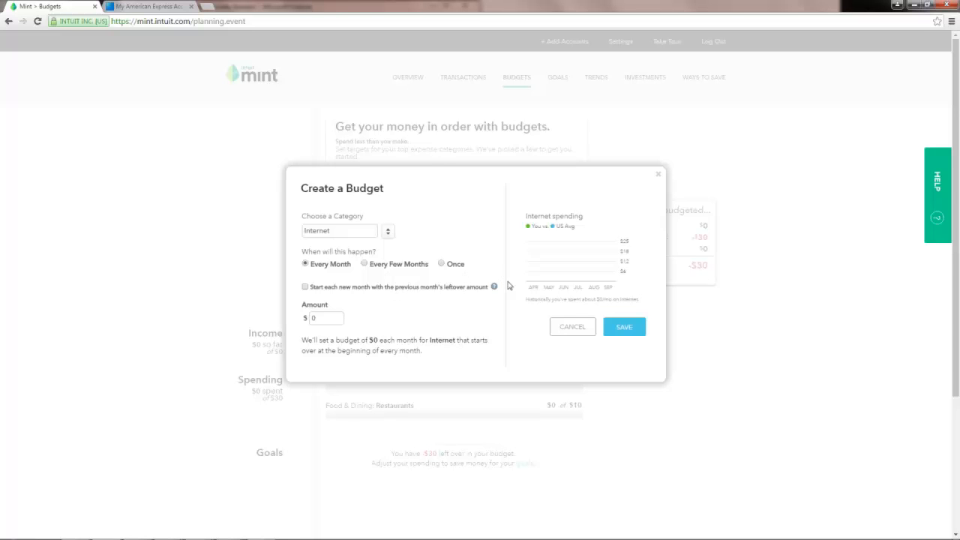
pyautogui.click(338, 320)
pyautogui.write('40')
pyautogui.click(623, 334)
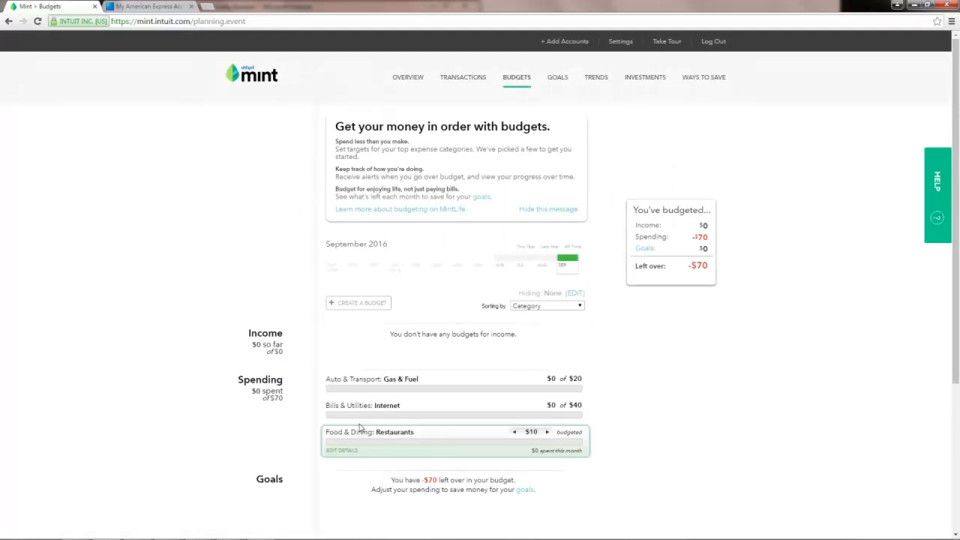
pyautogui.moveTo(345, 421)
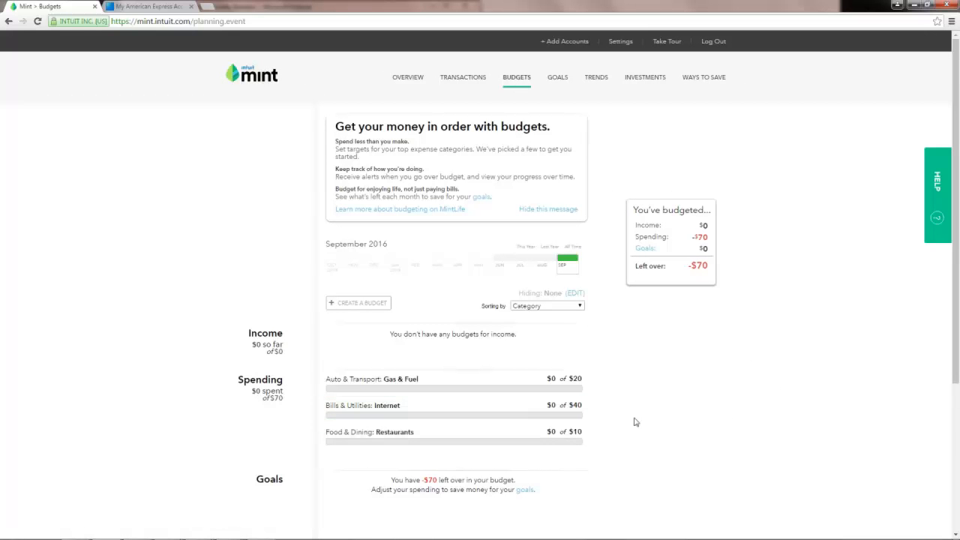
pyautogui.click(542, 268)
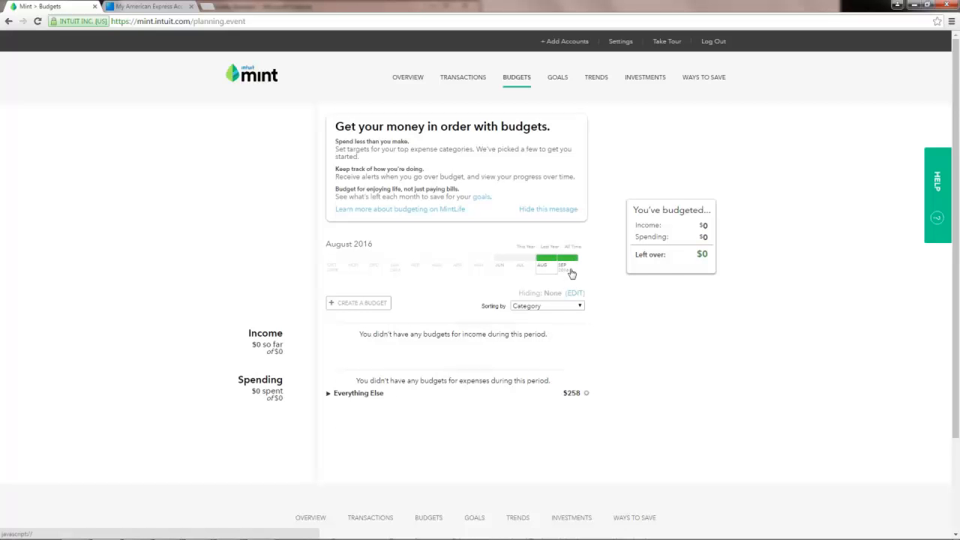
pyautogui.click(360, 303)
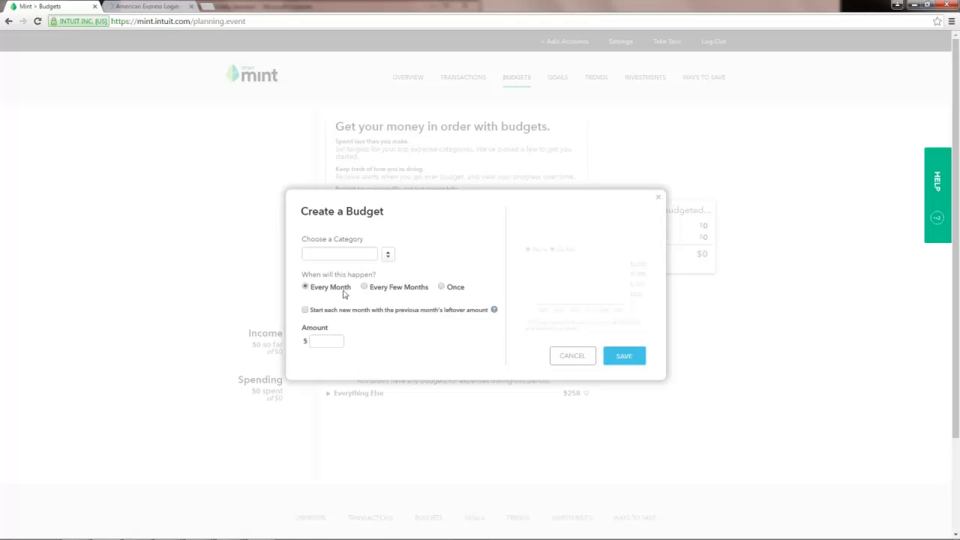
pyautogui.click(572, 360)
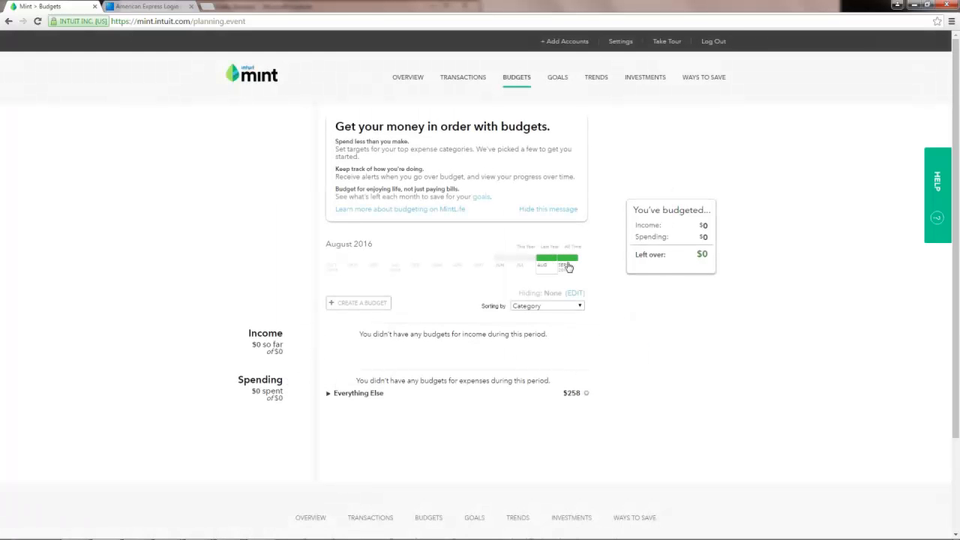
pyautogui.click(568, 264)
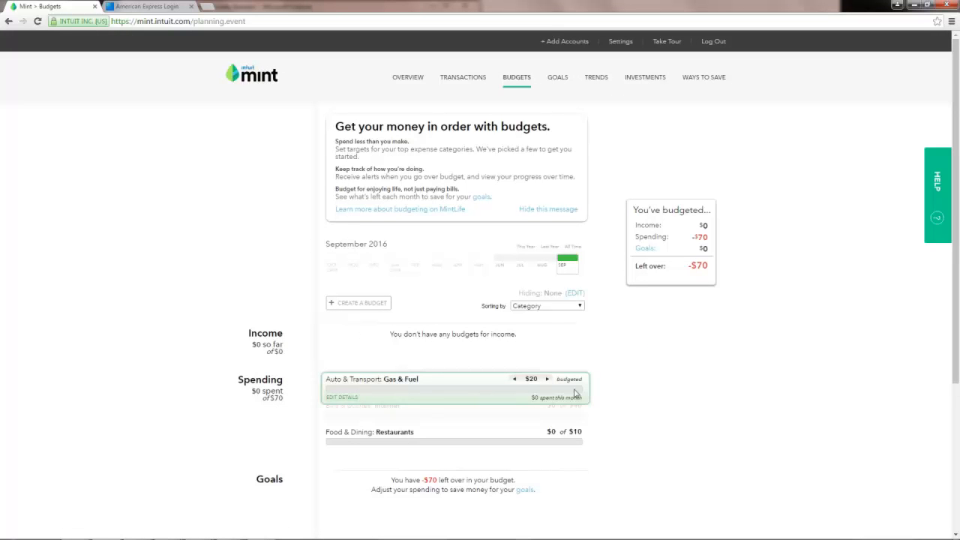
pyautogui.moveTo(502, 391)
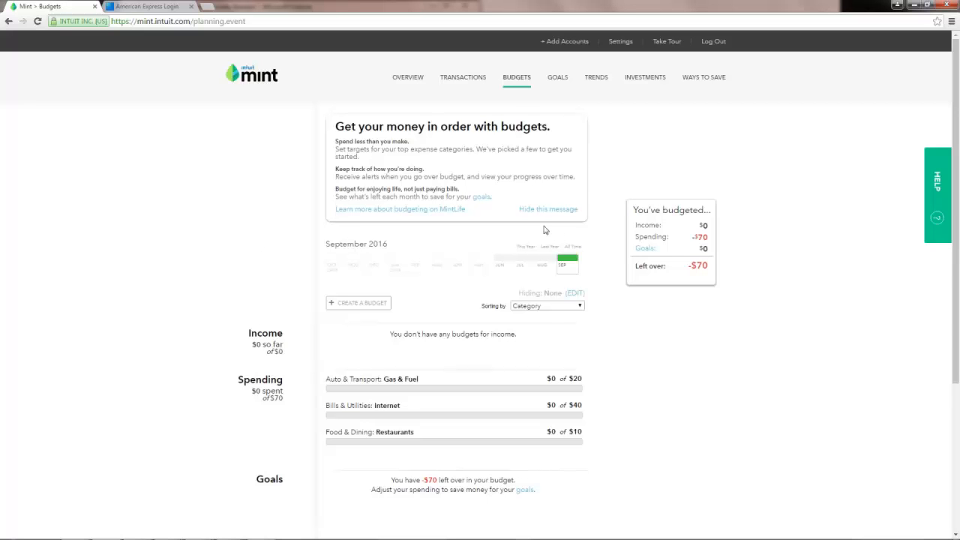
# Start a Buy a Home goal on the Goals page, keeping the $75,000 annual income.
pyautogui.click(558, 83)
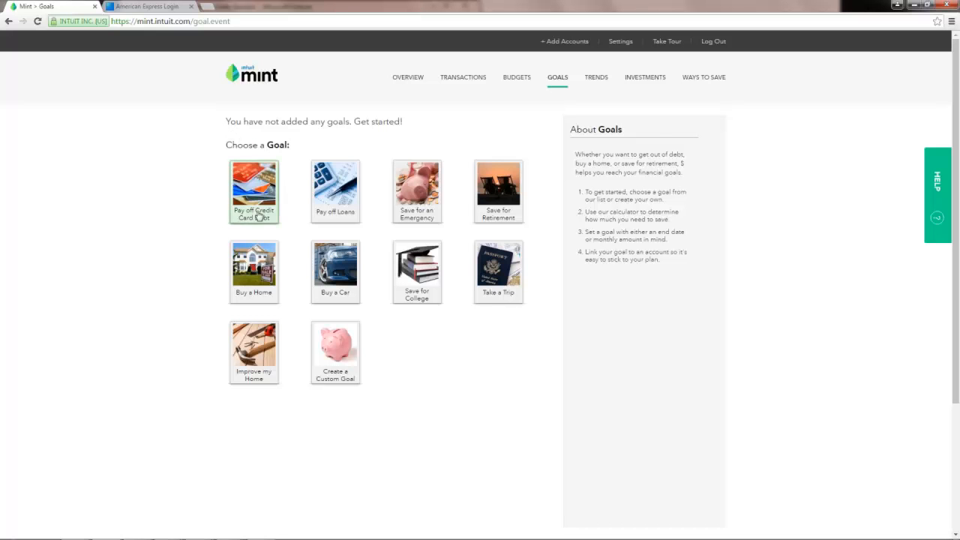
pyautogui.click(253, 277)
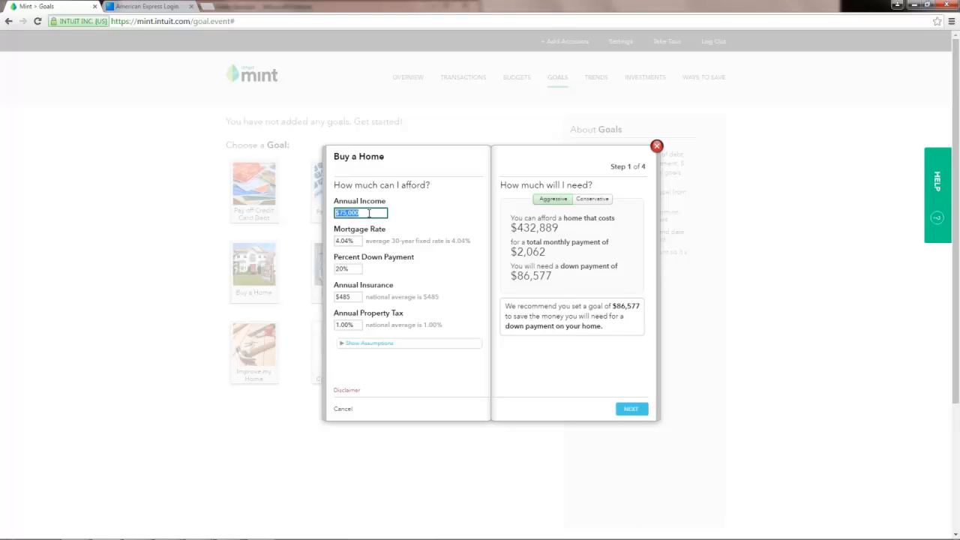
pyautogui.click(479, 274)
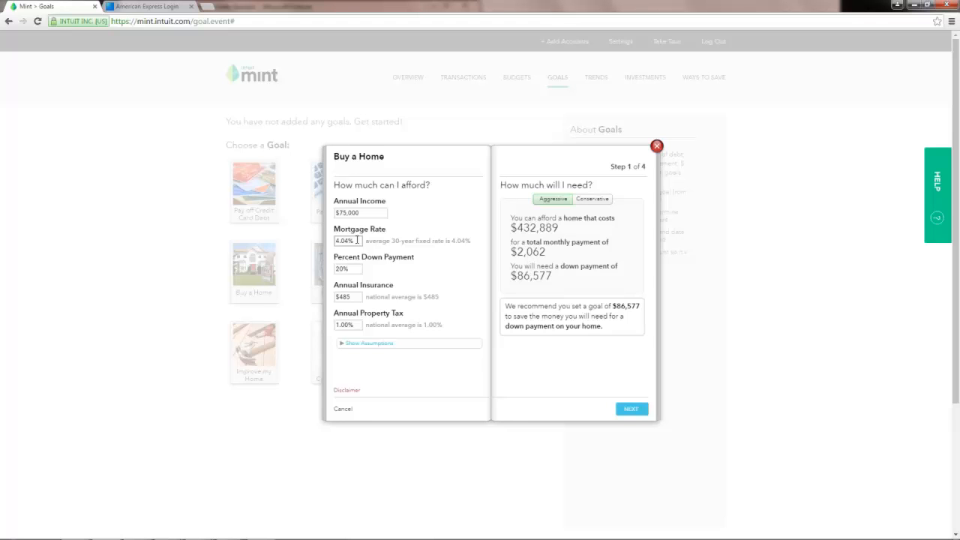
# Choose the conservative estimate and reveal the 28% debt-to-income assumption.
pyautogui.press('Tab')
pyautogui.click(592, 199)
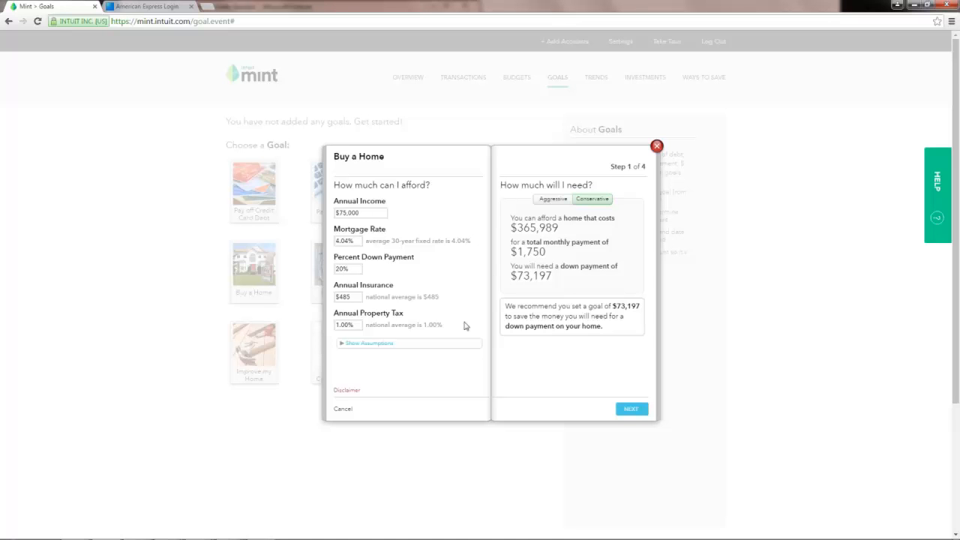
pyautogui.click(352, 325)
pyautogui.click(430, 292)
pyautogui.click(370, 345)
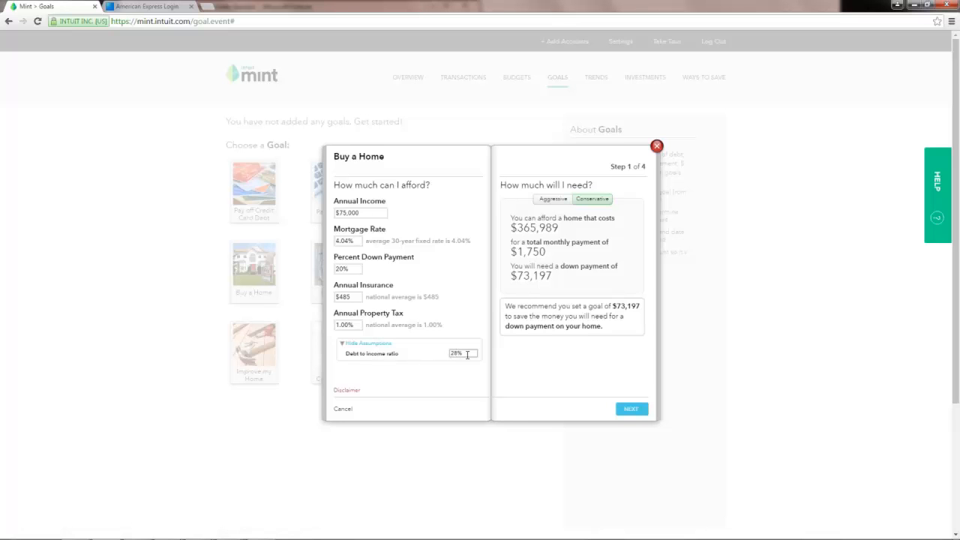
# Continue the Buy a Home goal, choosing to link an account later.
pyautogui.click(630, 411)
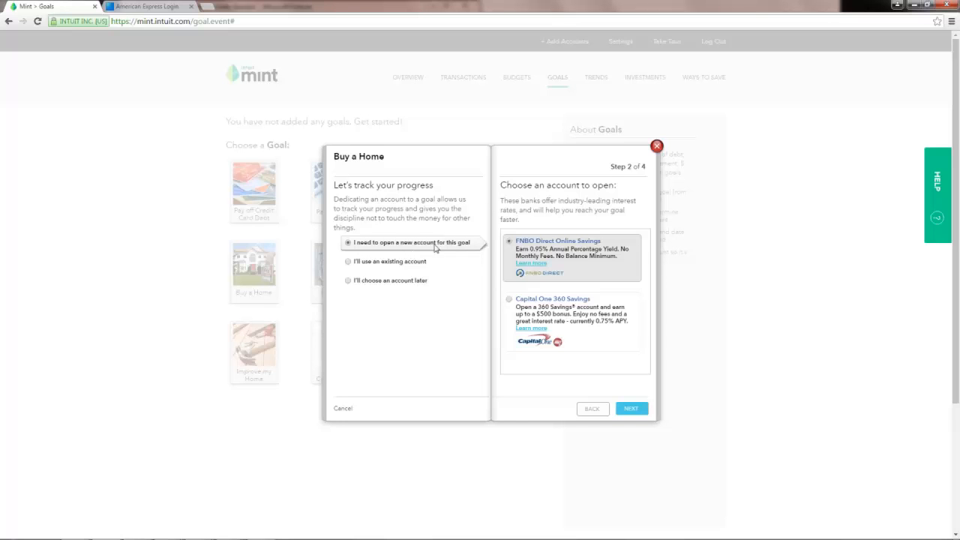
pyautogui.click(347, 262)
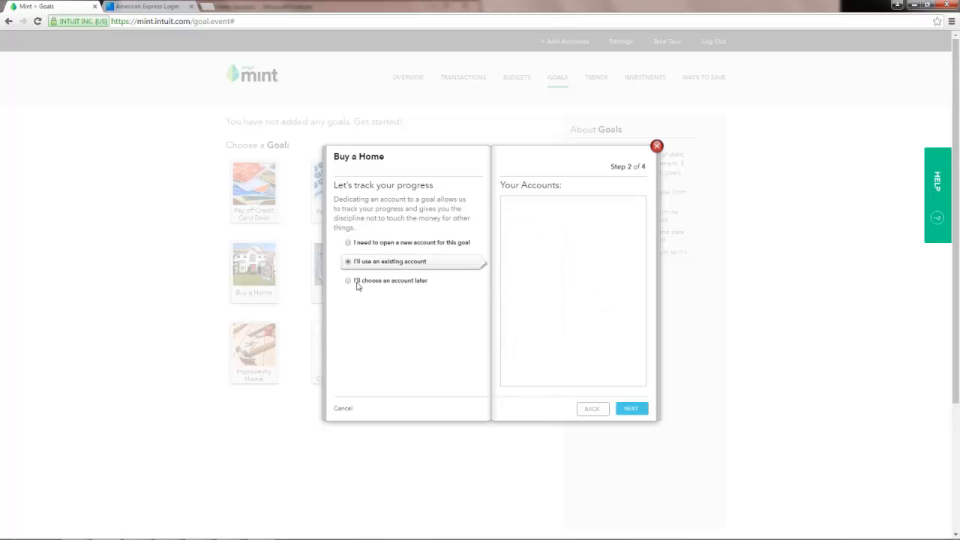
pyautogui.click(348, 283)
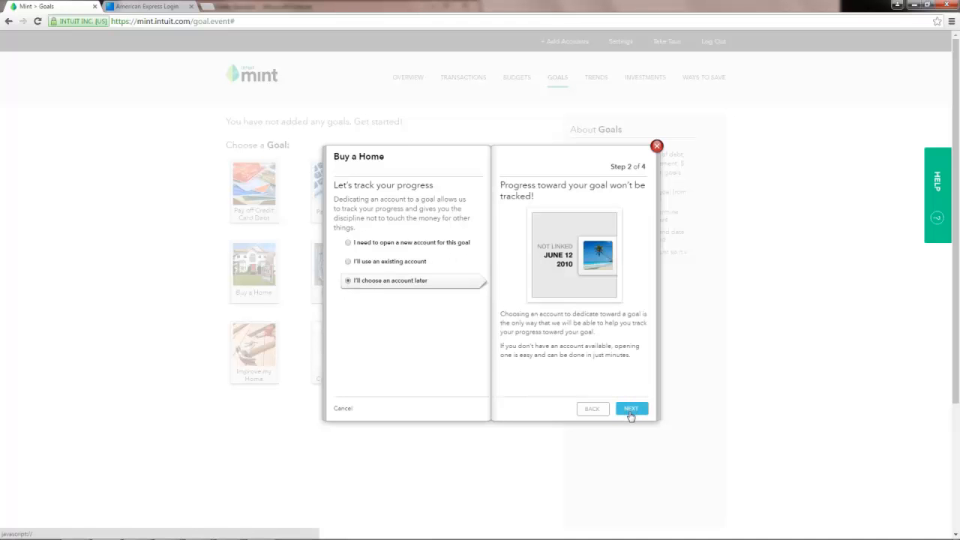
pyautogui.click(631, 409)
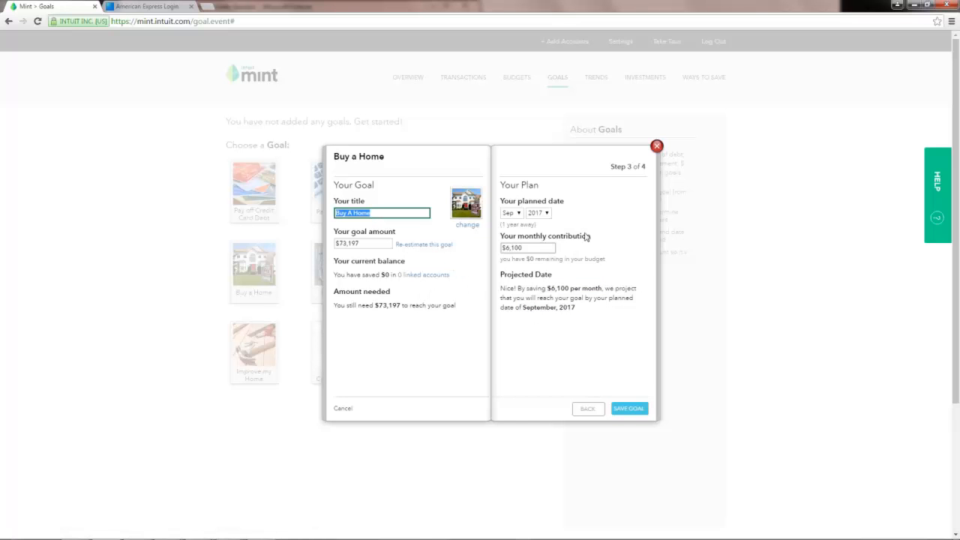
# Set the goal's target year to 2027, giving $555 per month.
pyautogui.click(547, 214)
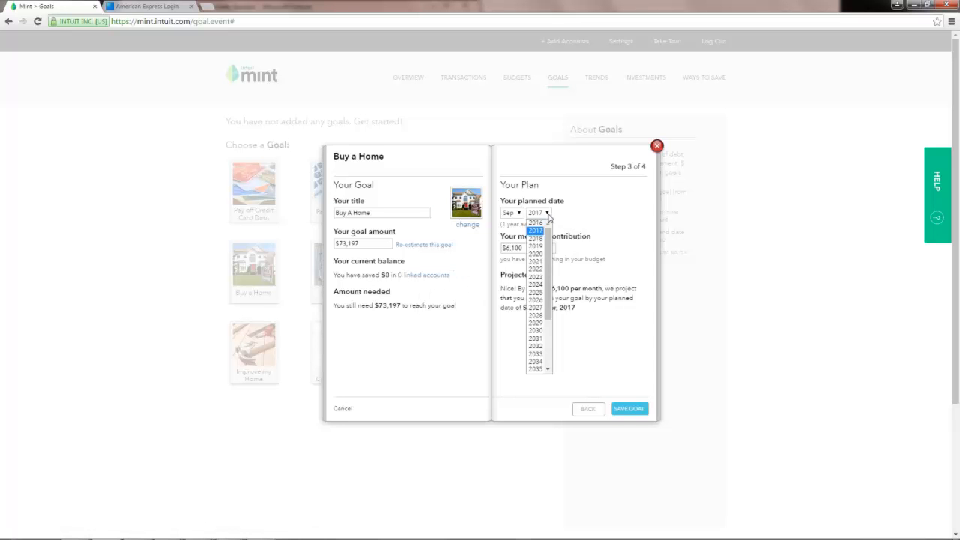
pyautogui.click(534, 269)
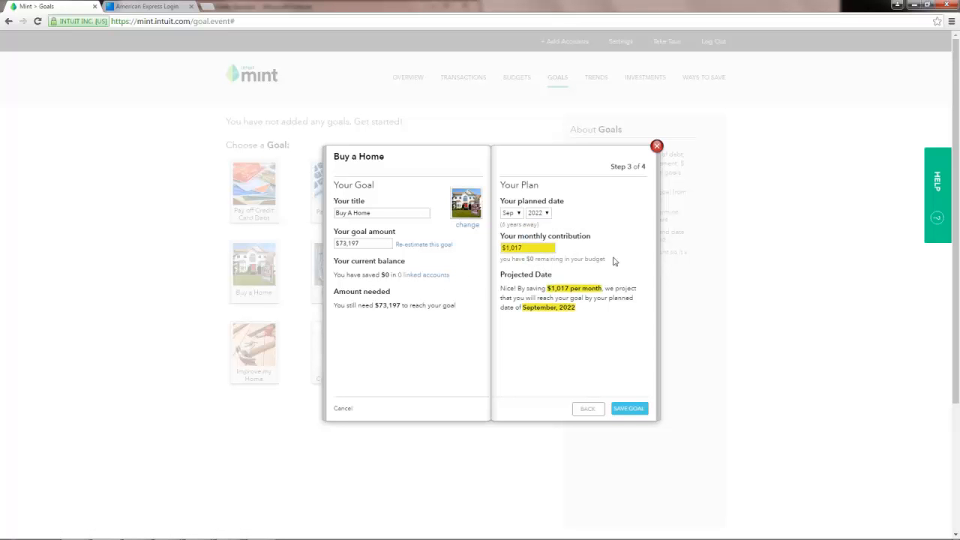
pyautogui.click(546, 216)
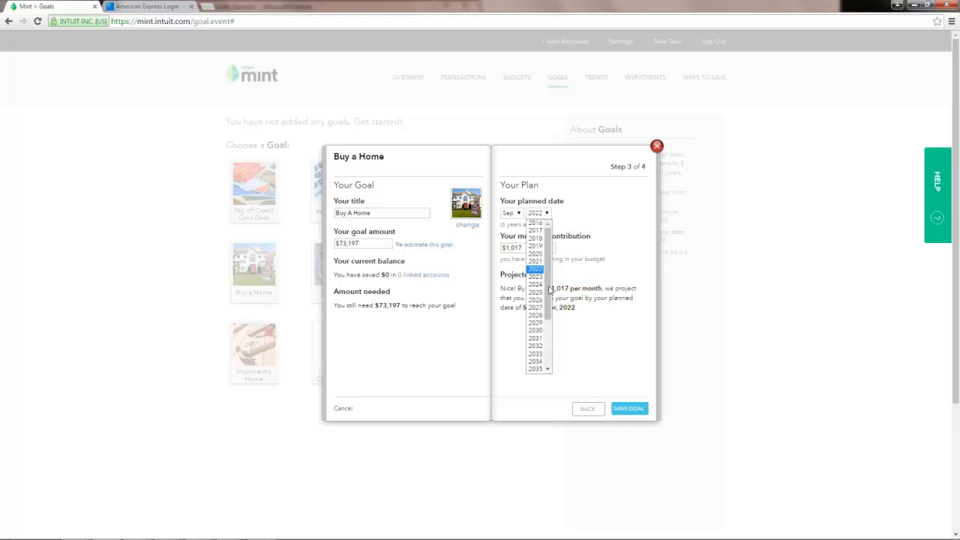
pyautogui.click(533, 307)
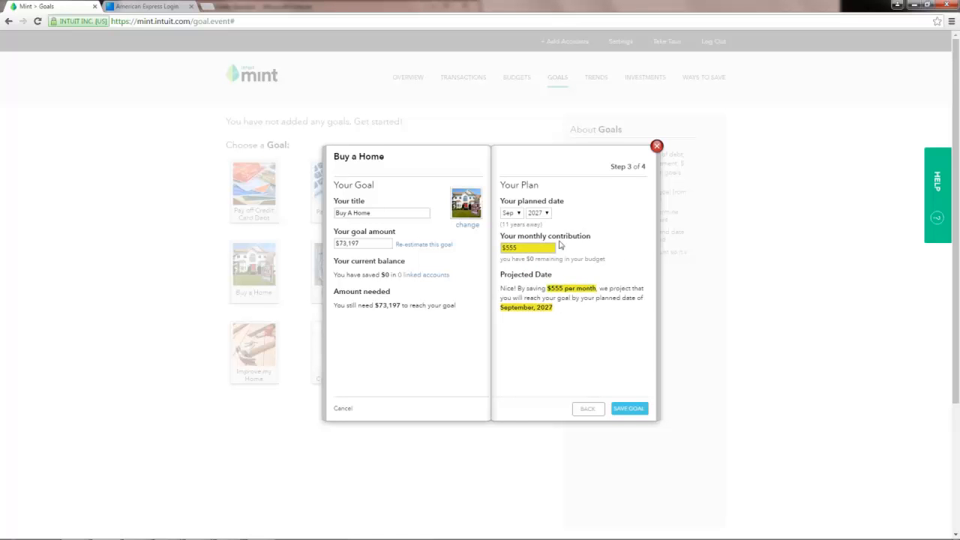
# Save the $555-per-month Buy A Home goal, dismiss the confirmation, and go to Transactions.
pyautogui.click(625, 411)
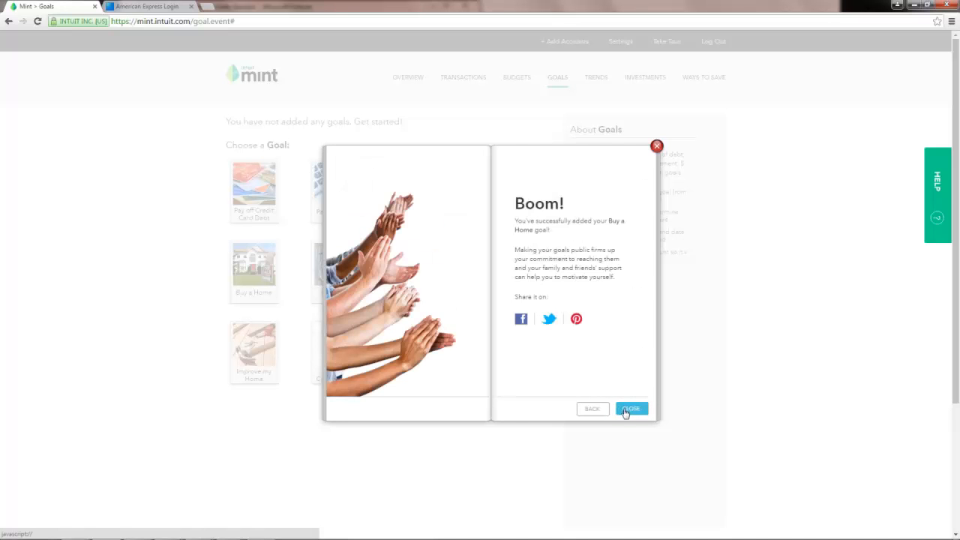
pyautogui.click(628, 407)
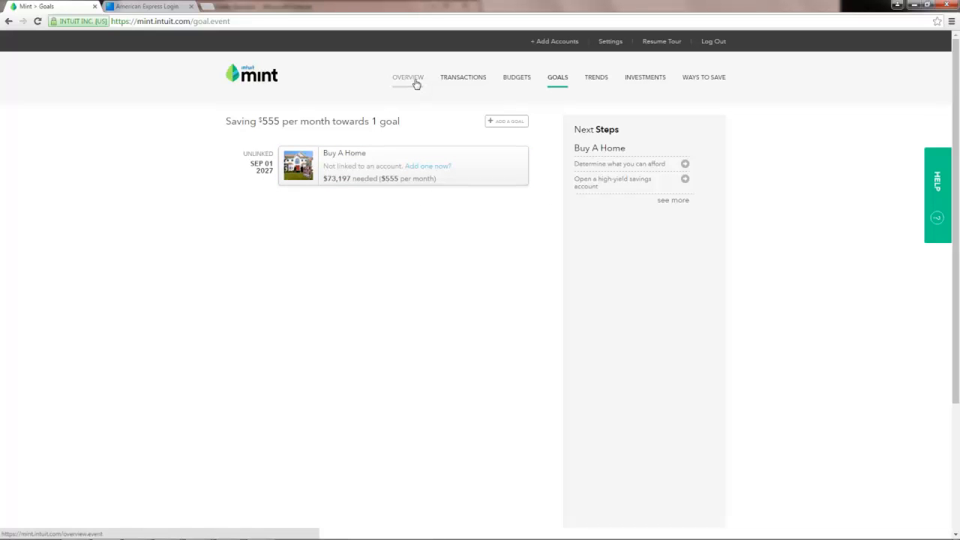
pyautogui.click(452, 81)
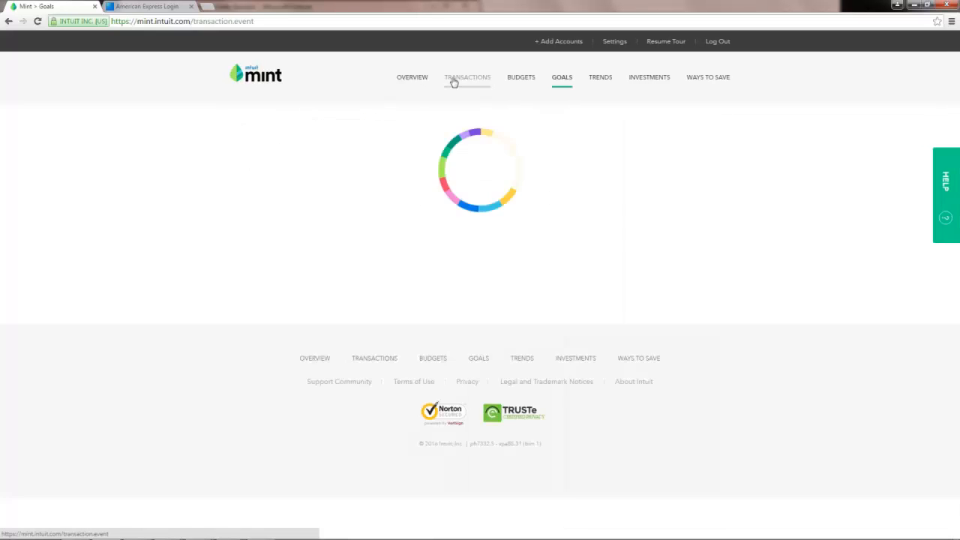
# Open the Overview and browse its accounts, September budgets, bills and net income charts.
pyautogui.click(405, 78)
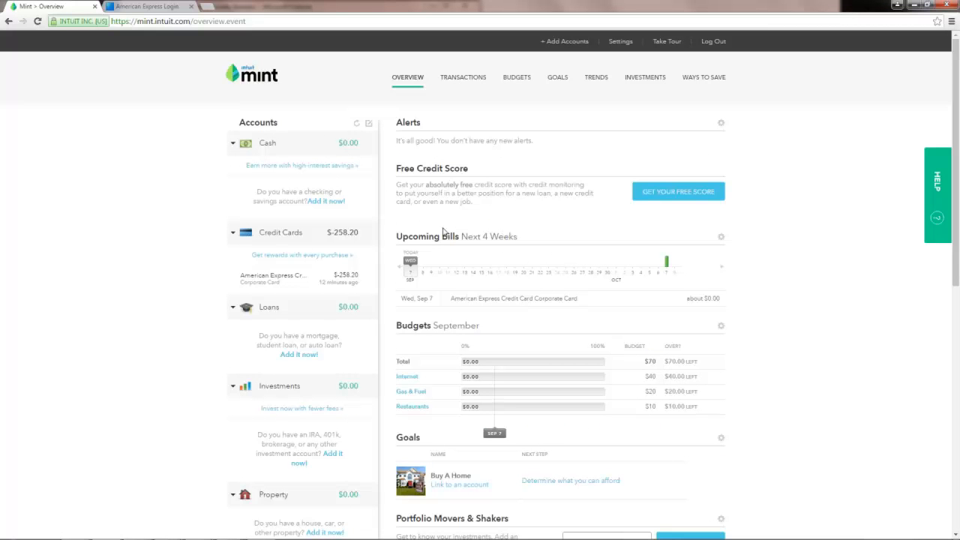
pyautogui.scroll(-1, 379, 203)
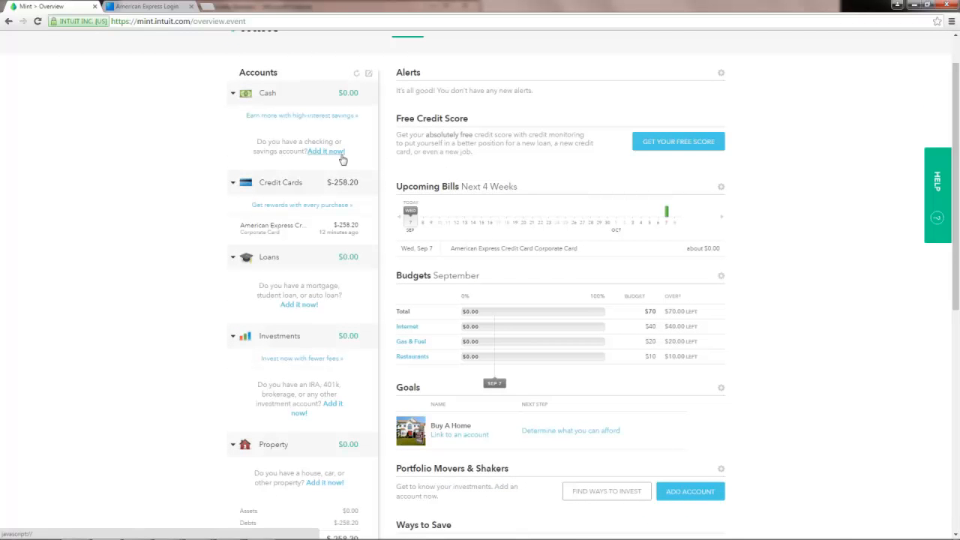
pyautogui.scroll(1, 345, 159)
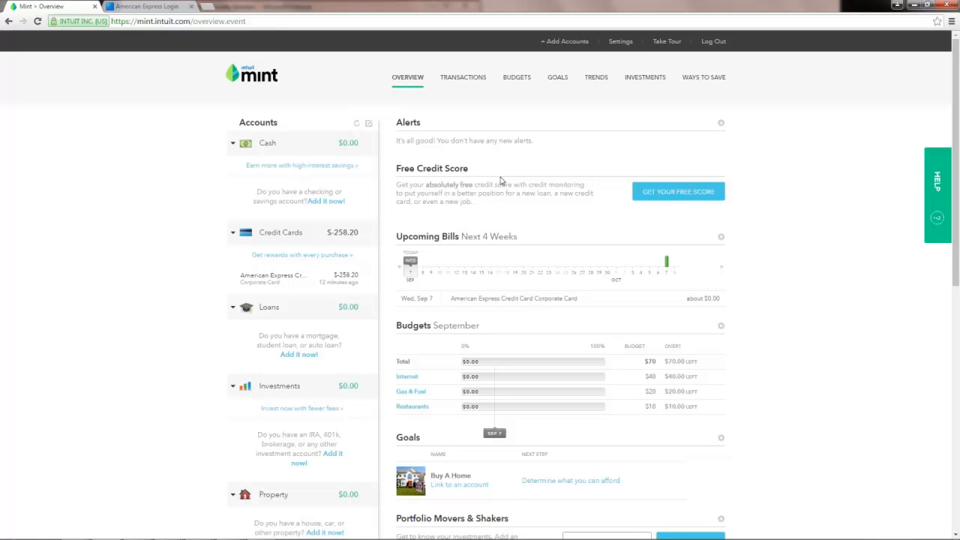
pyautogui.scroll(-1, 500, 180)
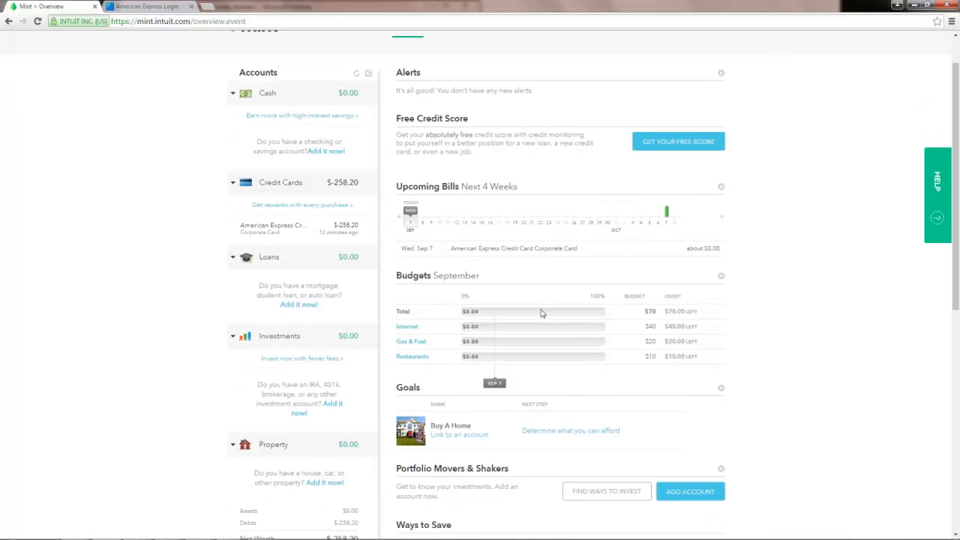
pyautogui.scroll(1, 621, 292)
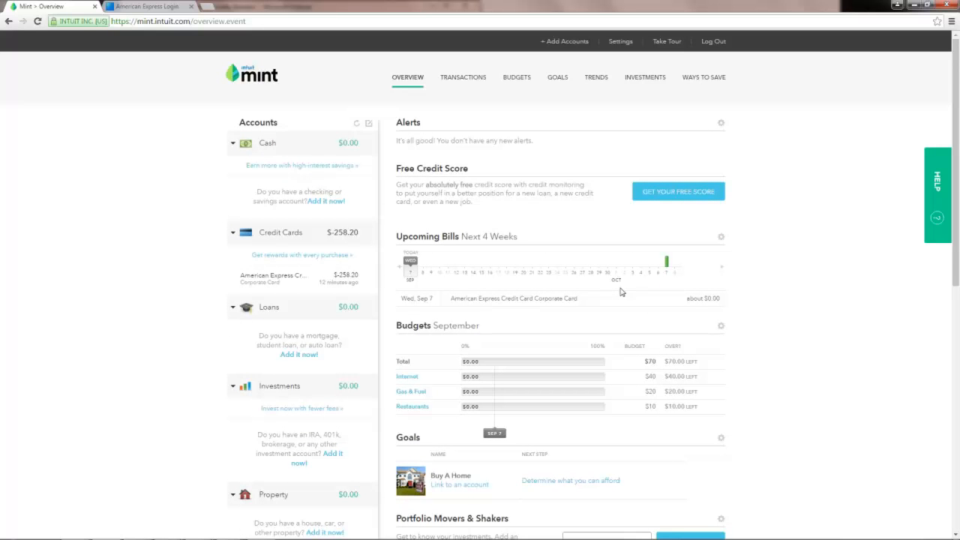
pyautogui.moveTo(667, 264)
pyautogui.scroll(-1, 576, 311)
pyautogui.scroll(-5, 576, 311)
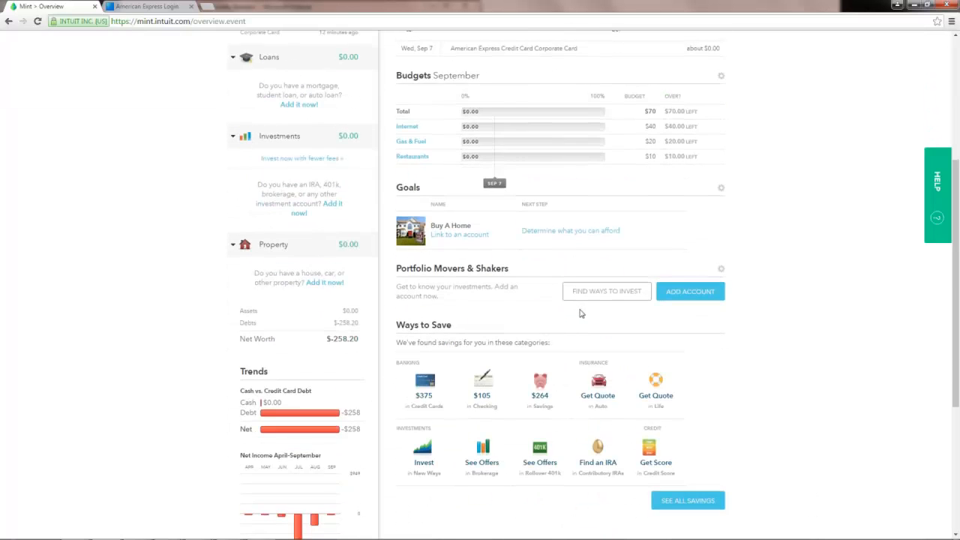
pyautogui.scroll(-3, 581, 311)
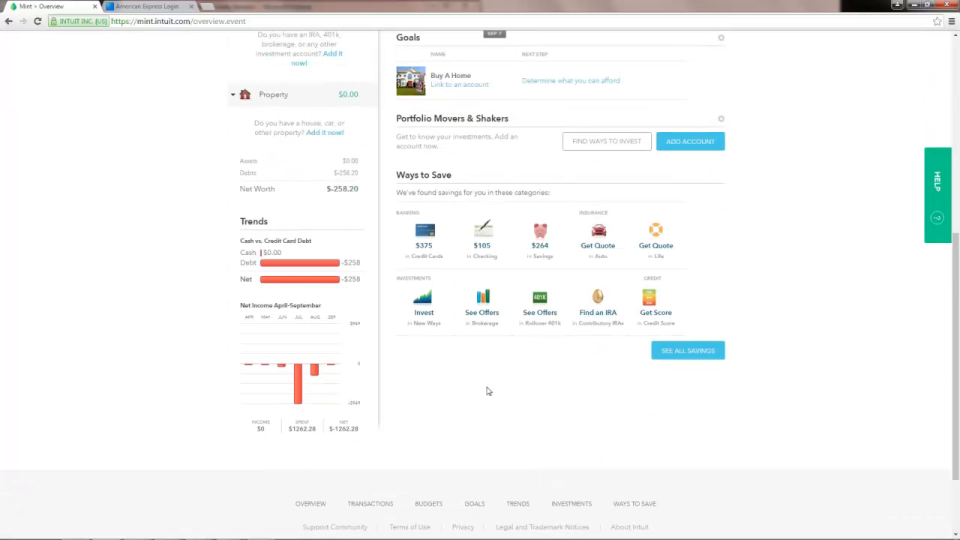
pyautogui.moveTo(297, 403)
pyautogui.moveTo(296, 377)
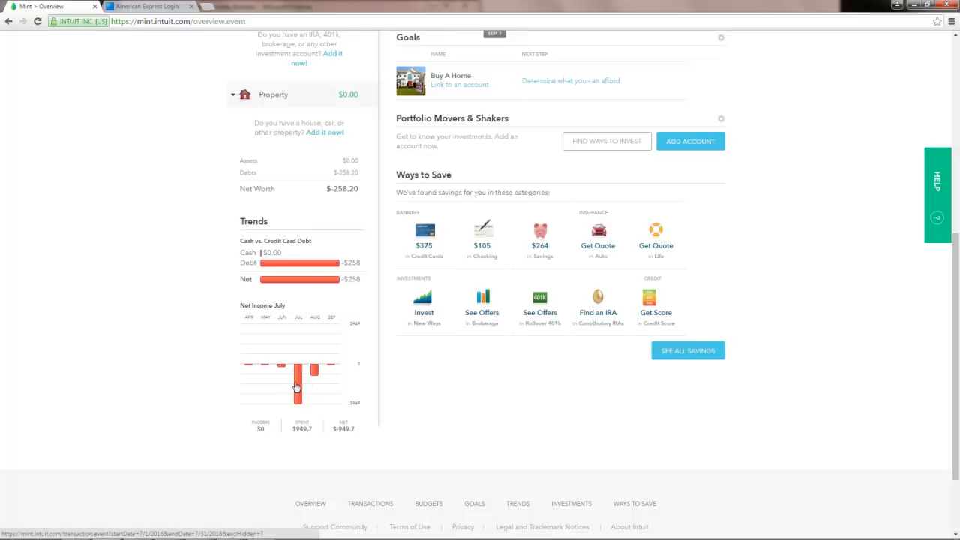
pyautogui.scroll(3, 300, 386)
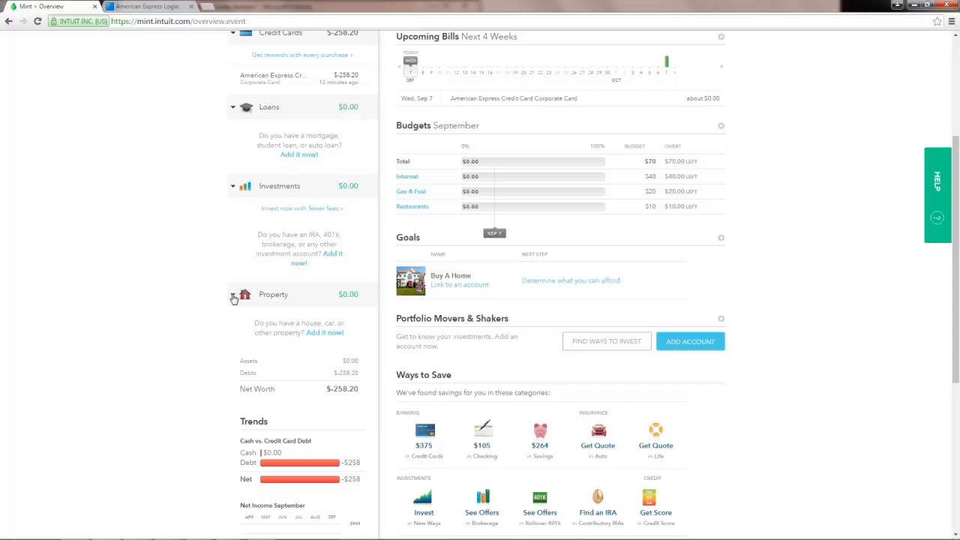
pyautogui.scroll(1, 231, 300)
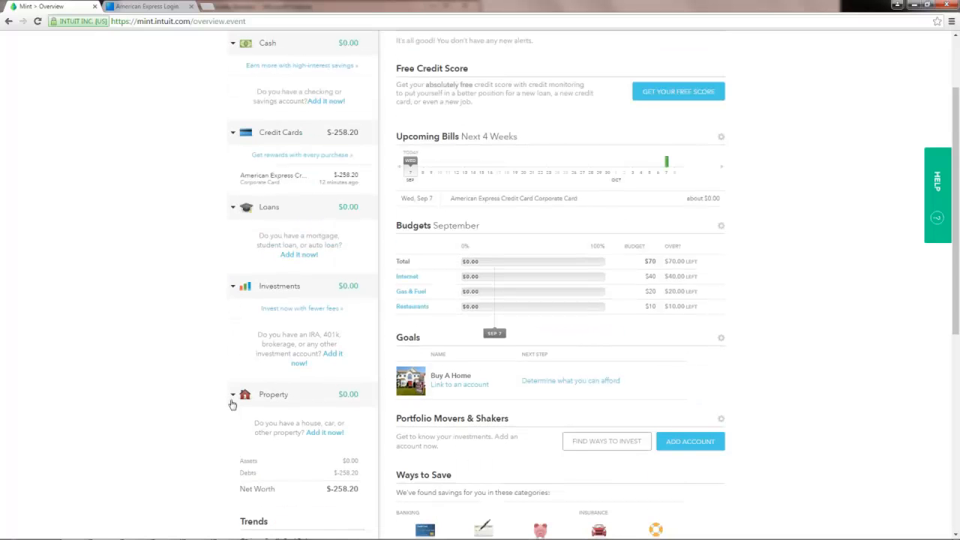
# Start adding an Other-type property and choose Artwork as its kind.
pyautogui.click(324, 433)
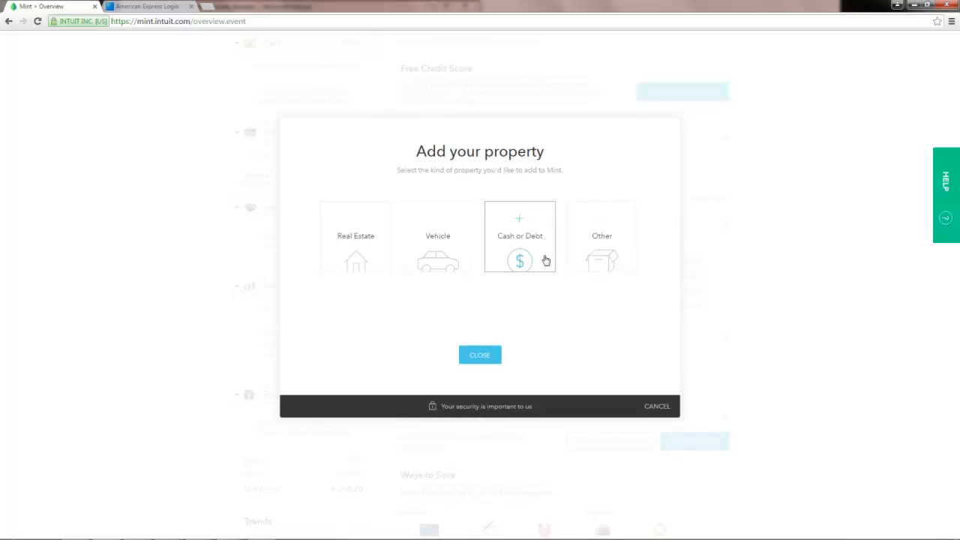
pyautogui.click(606, 258)
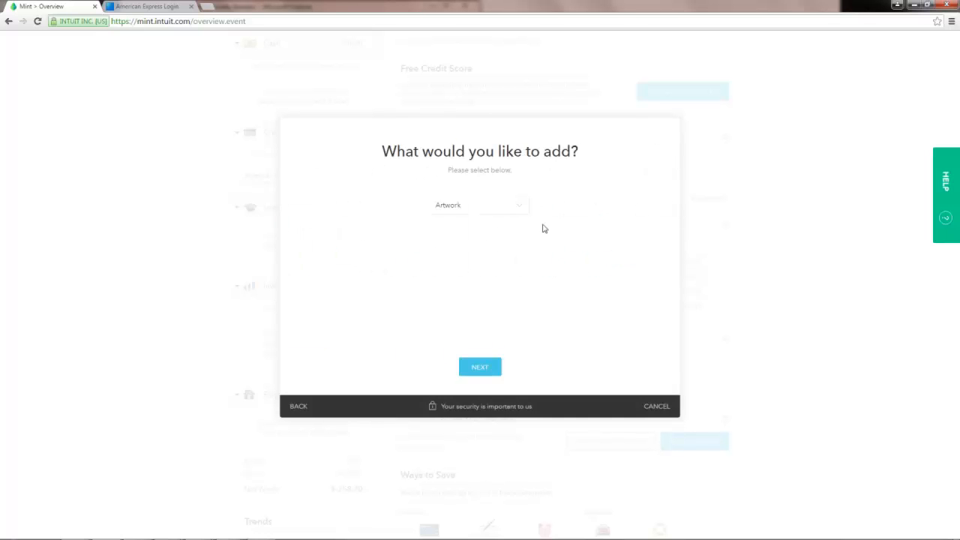
pyautogui.click(525, 211)
pyautogui.click(525, 210)
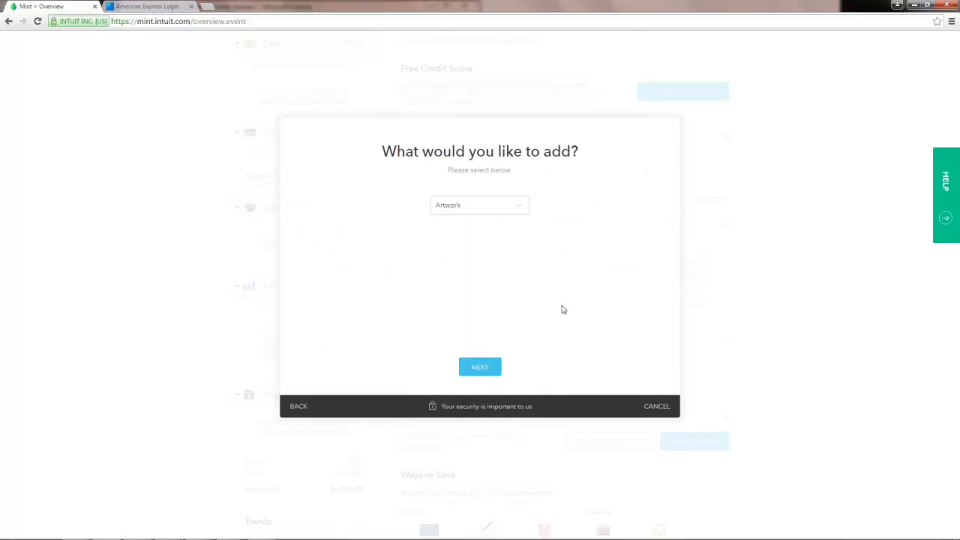
pyautogui.click(515, 211)
pyautogui.click(516, 211)
pyautogui.click(481, 373)
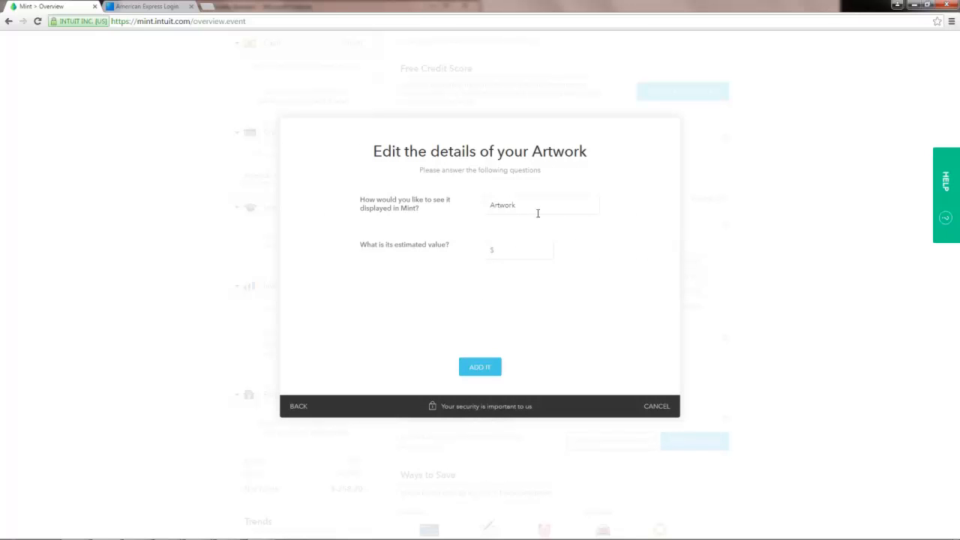
# Give the Artwork a $500 estimated value, add it, and return to the overview.
pyautogui.click(518, 251)
pyautogui.click(480, 367)
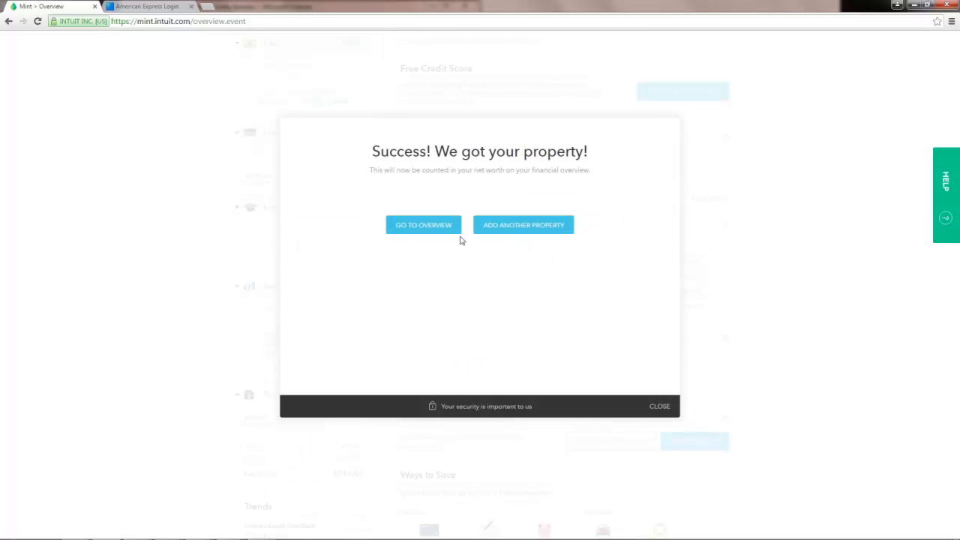
pyautogui.click(435, 224)
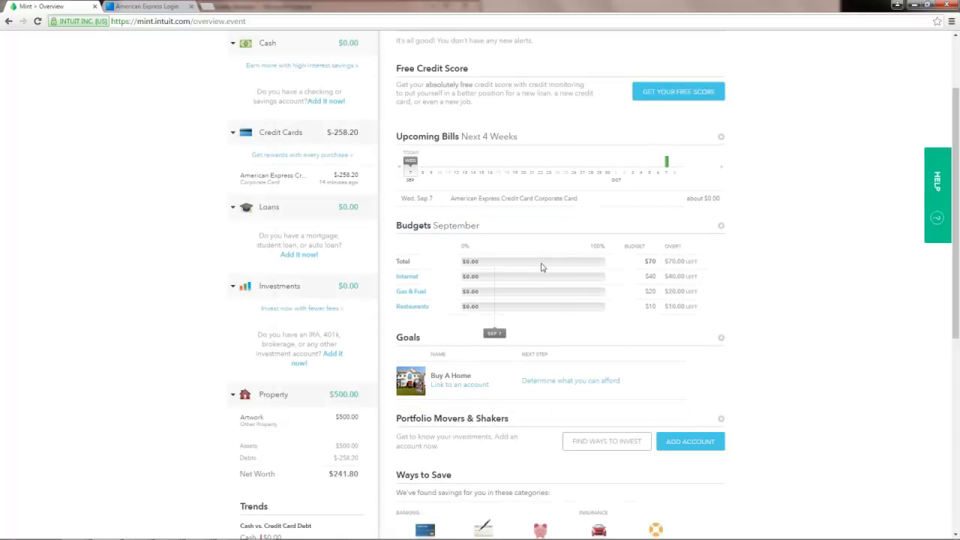
# Scroll to the Property section and open the trend view behind the $241.80 net worth.
pyautogui.scroll(-1, 314, 342)
pyautogui.scroll(-2, 384, 372)
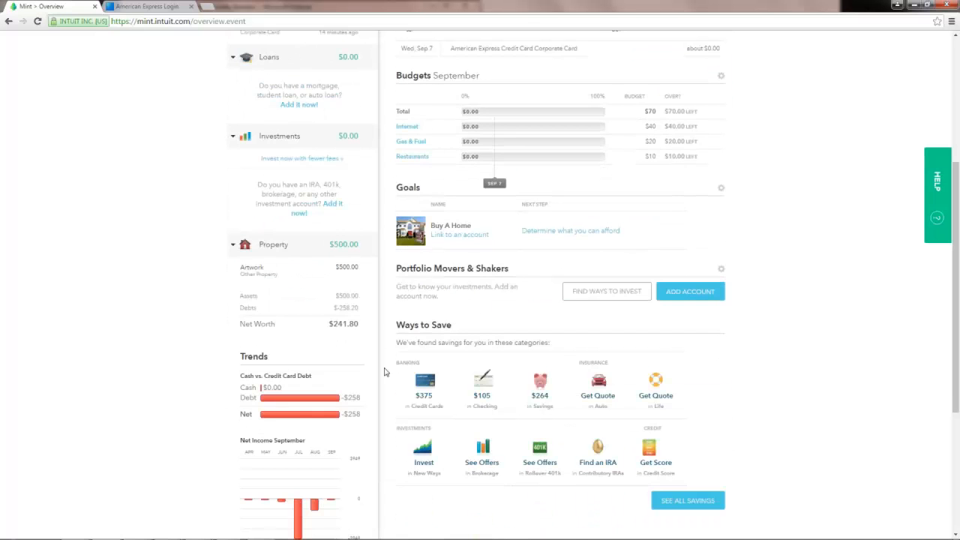
pyautogui.scroll(-5, 384, 372)
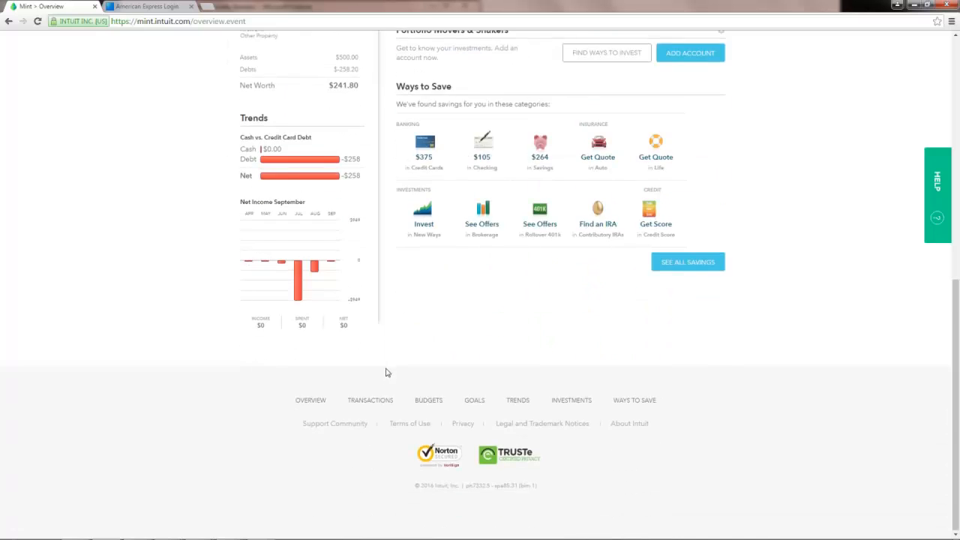
pyautogui.scroll(3, 384, 371)
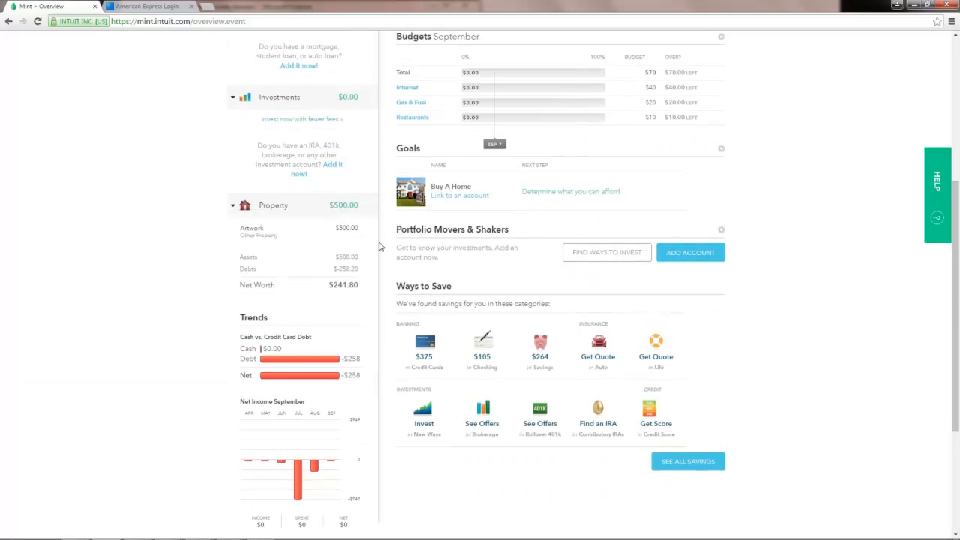
pyautogui.moveTo(357, 267); pyautogui.dragTo(226, 267)
pyautogui.click(343, 285)
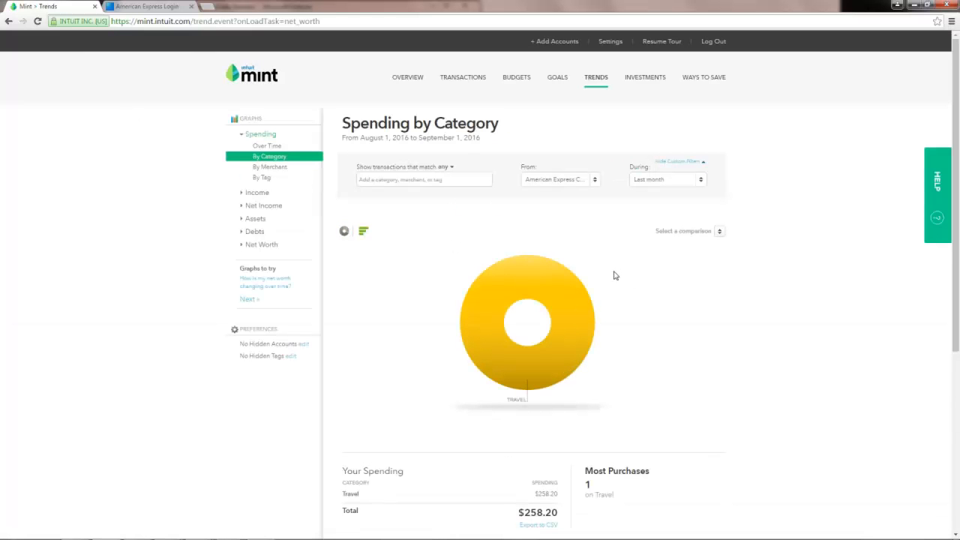
# Switch Spending by Category to This year (Jan–Sep 2016): $1,262.28 total, Travel $1,168.64.
pyautogui.scroll(-3, 614, 273)
pyautogui.scroll(3, 613, 274)
pyautogui.click(600, 82)
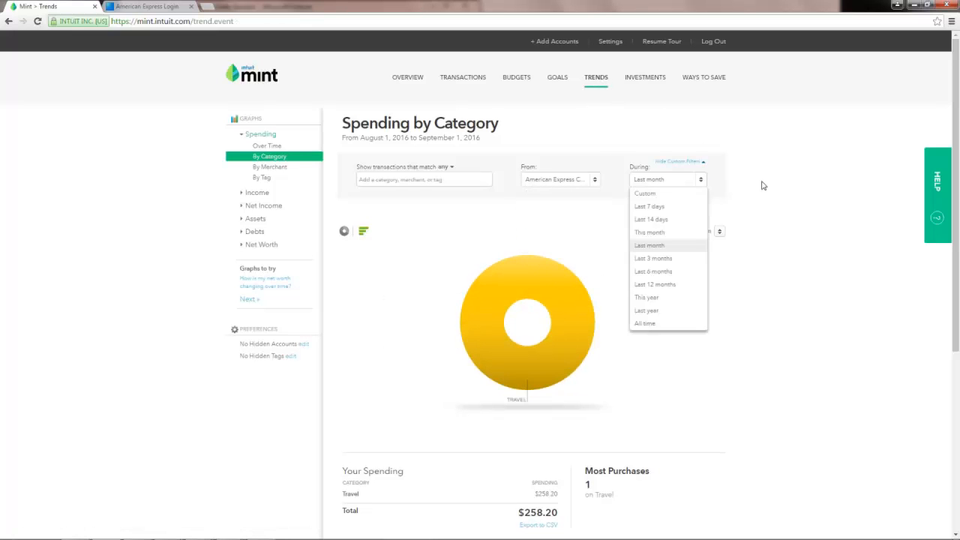
pyautogui.click(705, 185)
pyautogui.click(679, 299)
pyautogui.scroll(-2, 728, 320)
pyautogui.scroll(-1, 735, 321)
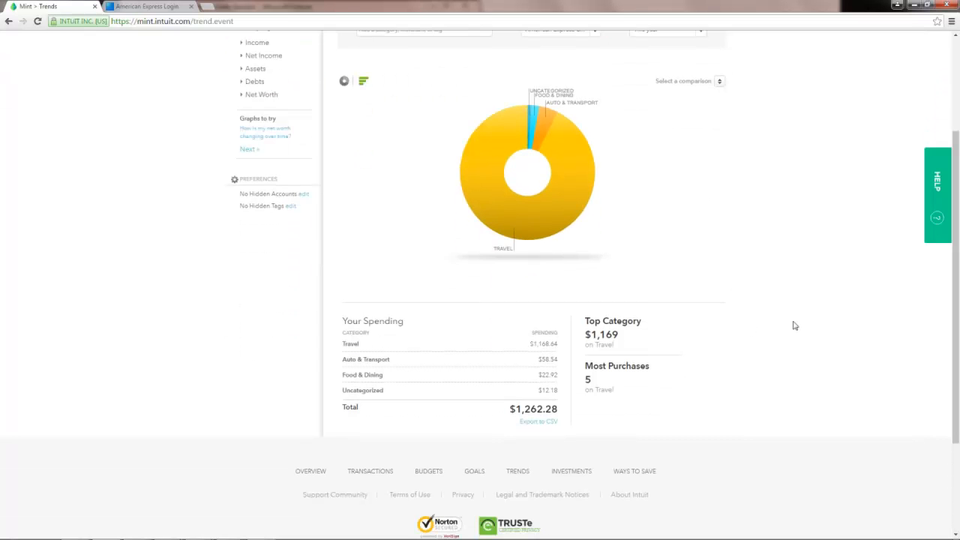
pyautogui.scroll(2, 778, 317)
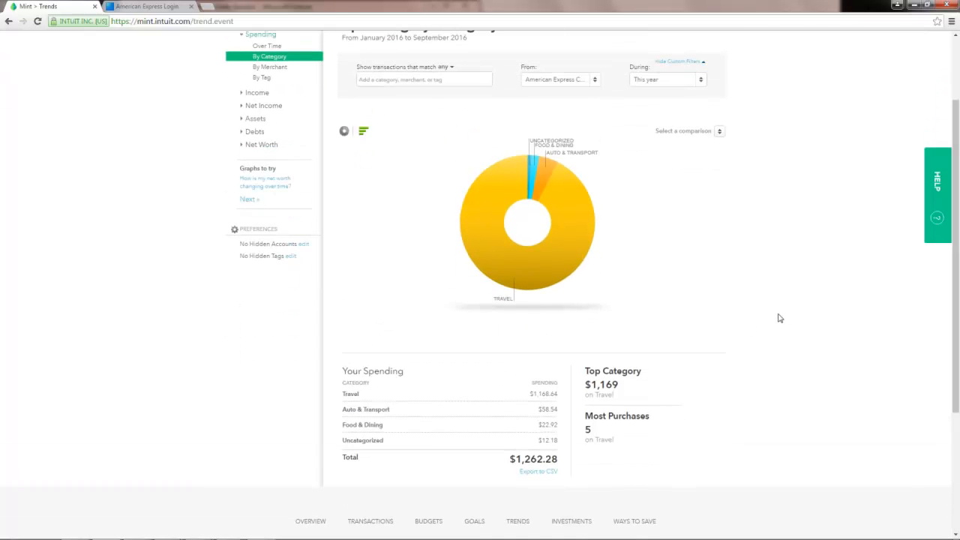
pyautogui.moveTo(509, 215)
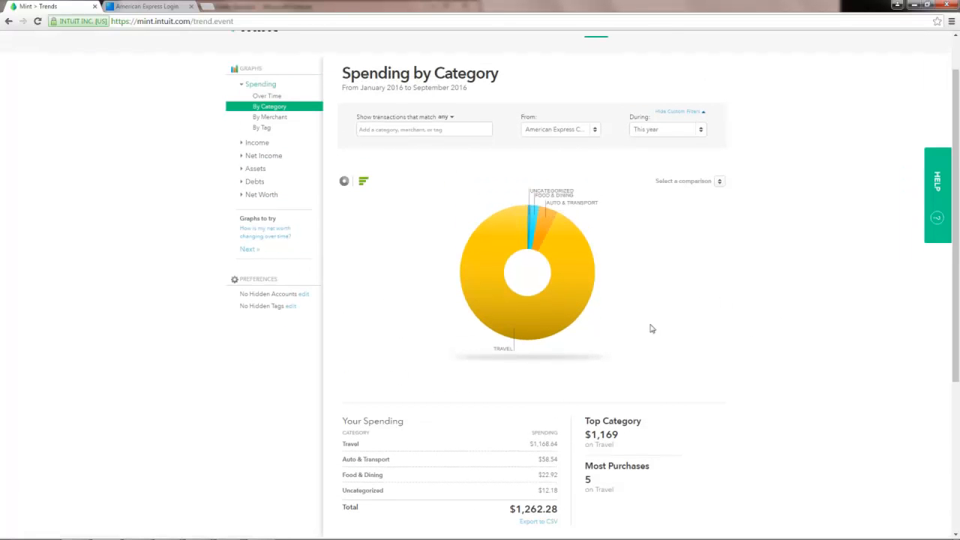
pyautogui.scroll(1, 656, 320)
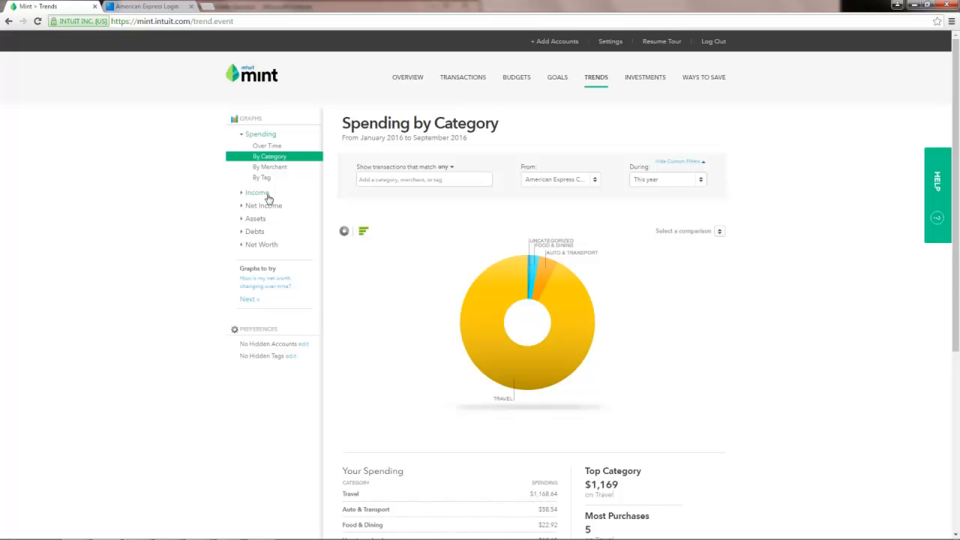
# Show the Debts trend ($258 in Sep 2016), review its time periods, then open Investments.
pyautogui.click(256, 232)
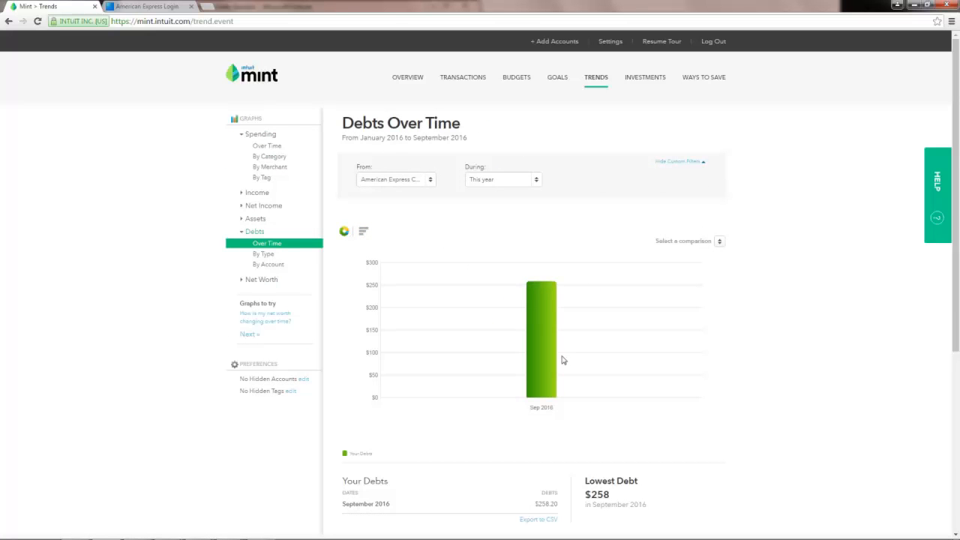
pyautogui.click(508, 179)
pyautogui.click(635, 220)
pyautogui.moveTo(534, 305)
pyautogui.click(662, 77)
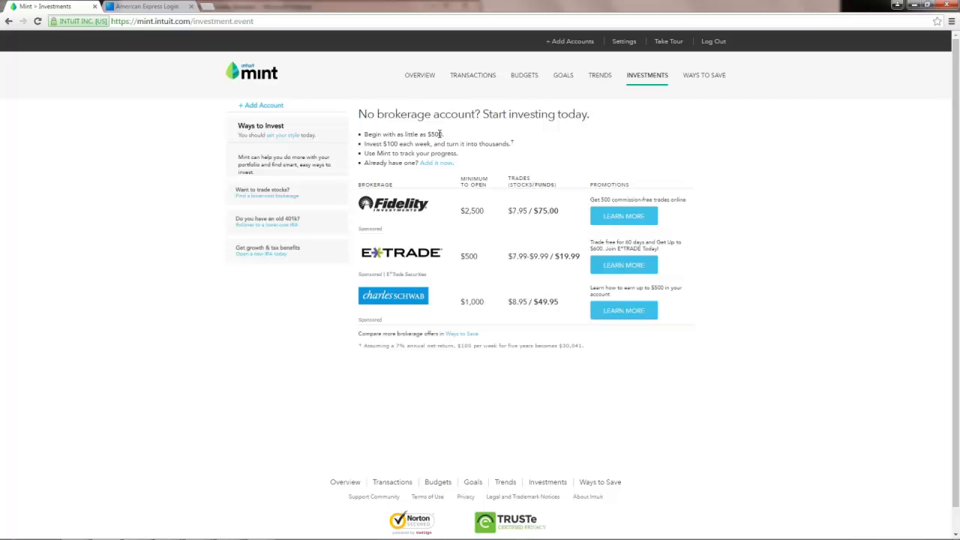
# Browse the Ways to Save credit card offers, then return to the Overview page.
pyautogui.click(699, 81)
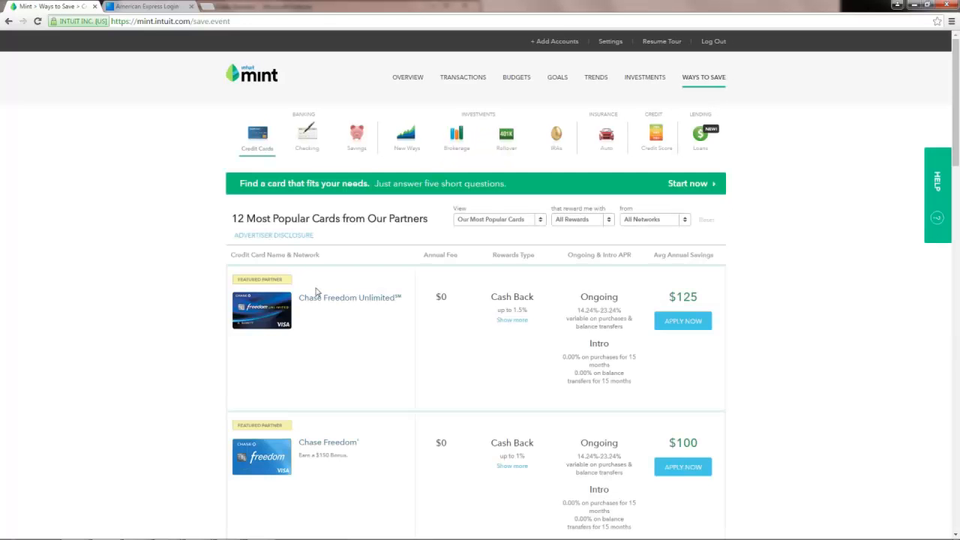
pyautogui.scroll(-6, 604, 250)
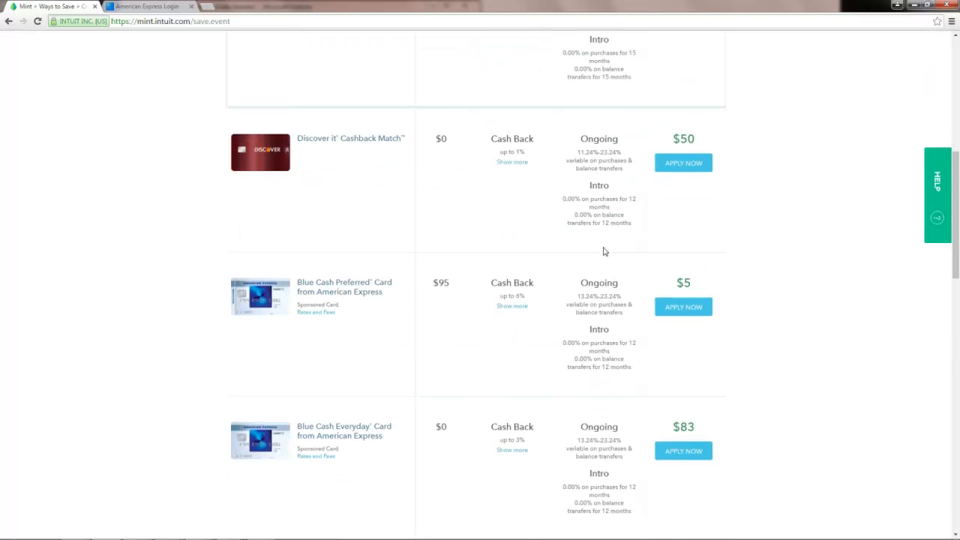
pyautogui.scroll(7, 605, 251)
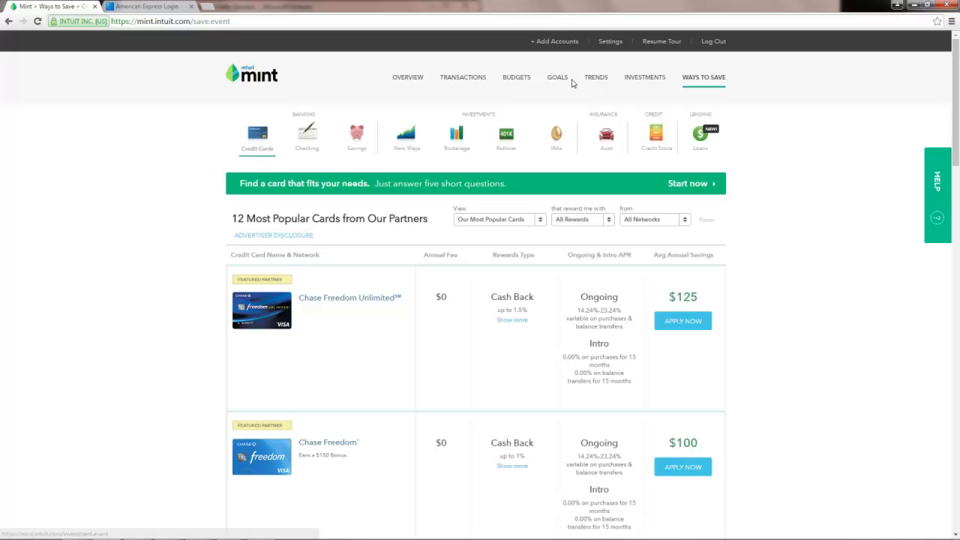
pyautogui.click(412, 86)
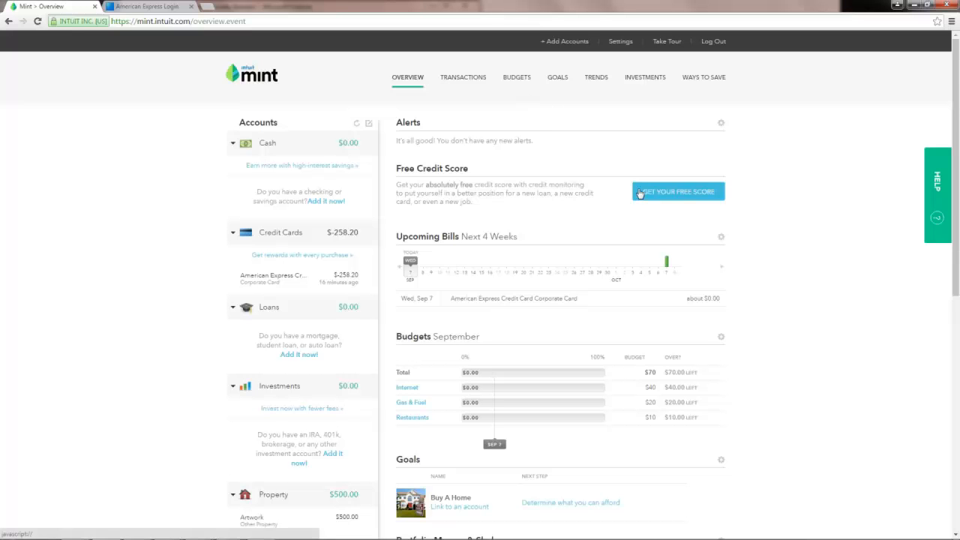
pyautogui.scroll(-2, 780, 250)
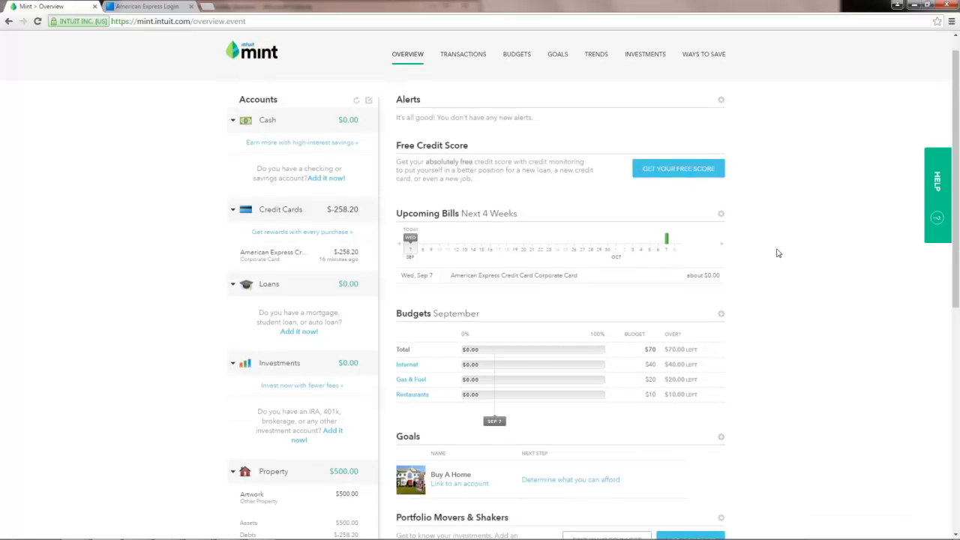
pyautogui.scroll(-3, 772, 249)
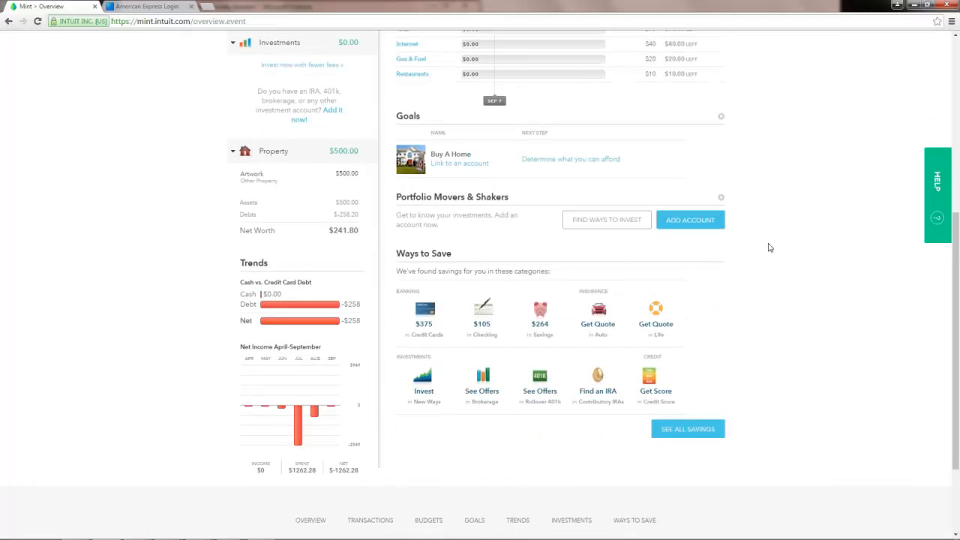
pyautogui.scroll(5, 767, 248)
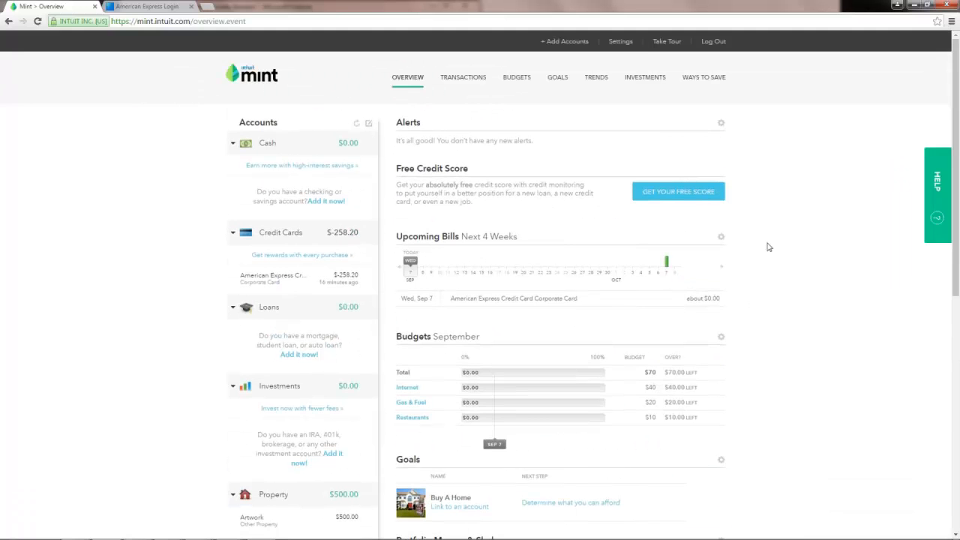